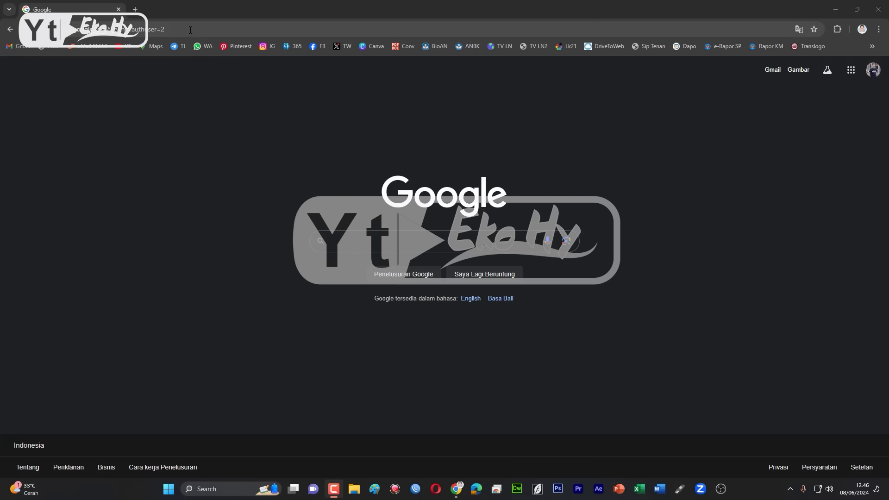
# Step: Go to jateng.demo.siap-ppdb.com in Chrome's address bar
pyautogui.click(190, 29)
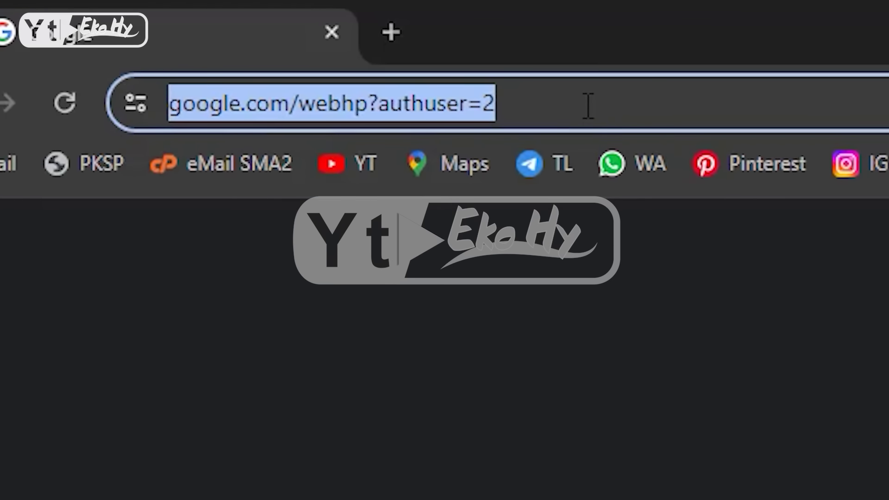
pyautogui.write('jateng')
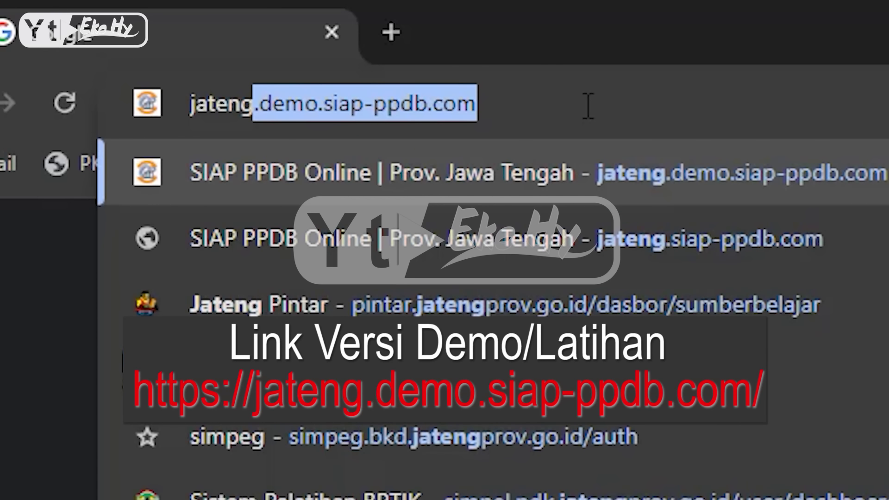
pyautogui.write('.demo')
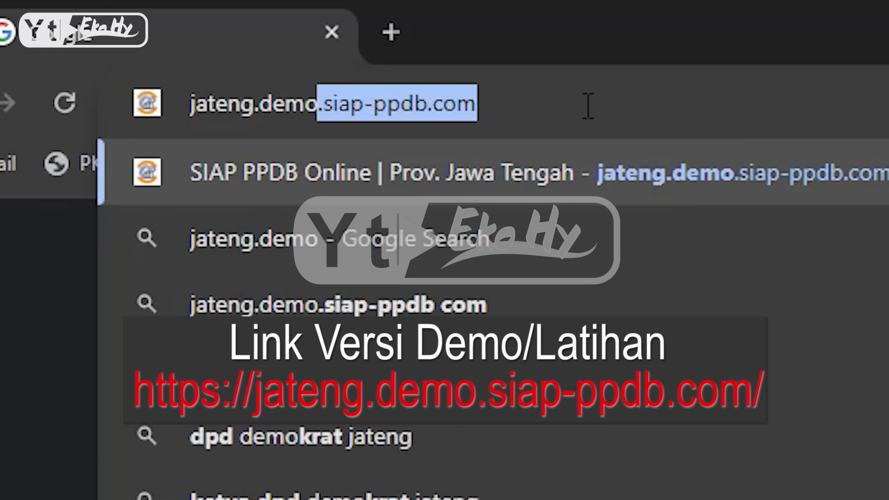
pyautogui.write('.siap-p')
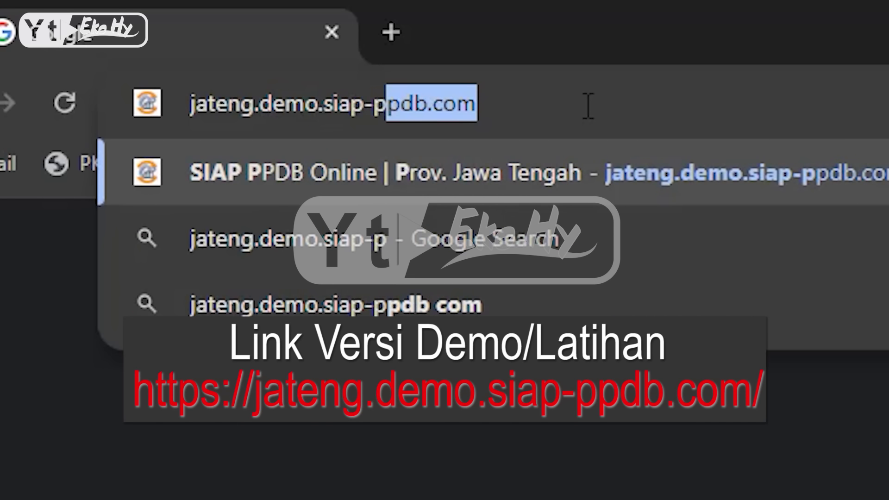
pyautogui.write('pdb.com')
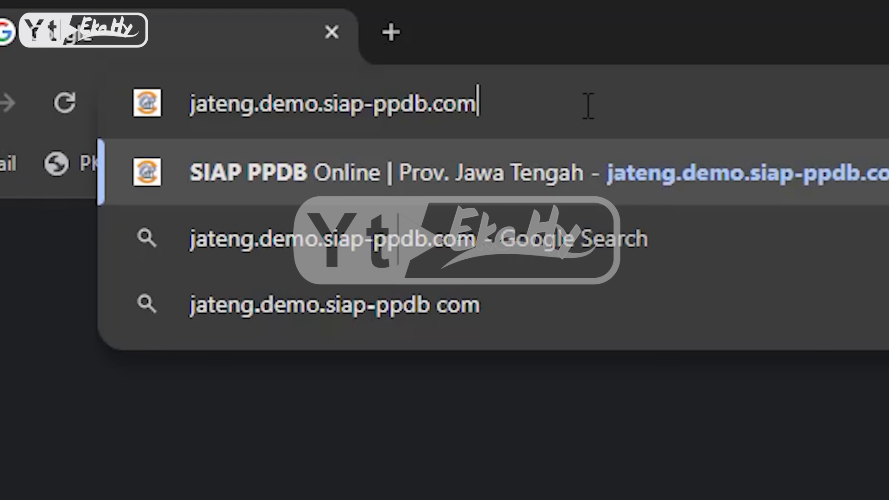
pyautogui.press('Return')
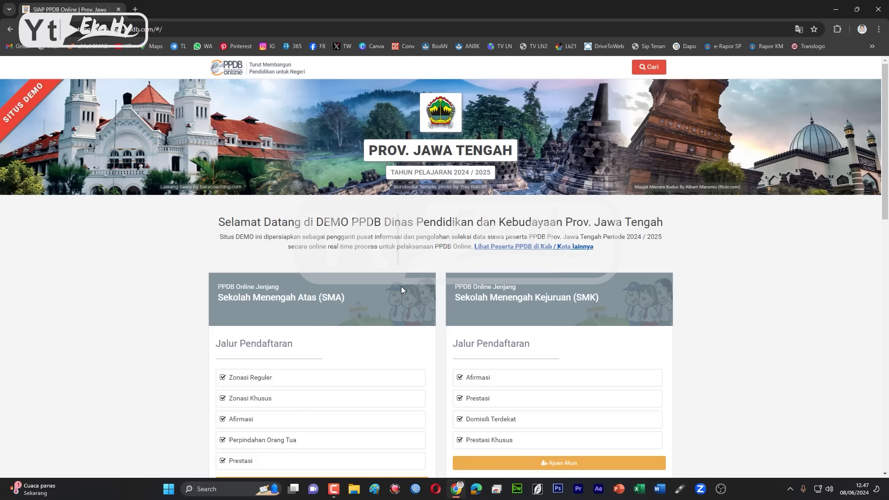
pyautogui.scroll(-2, 401, 286)
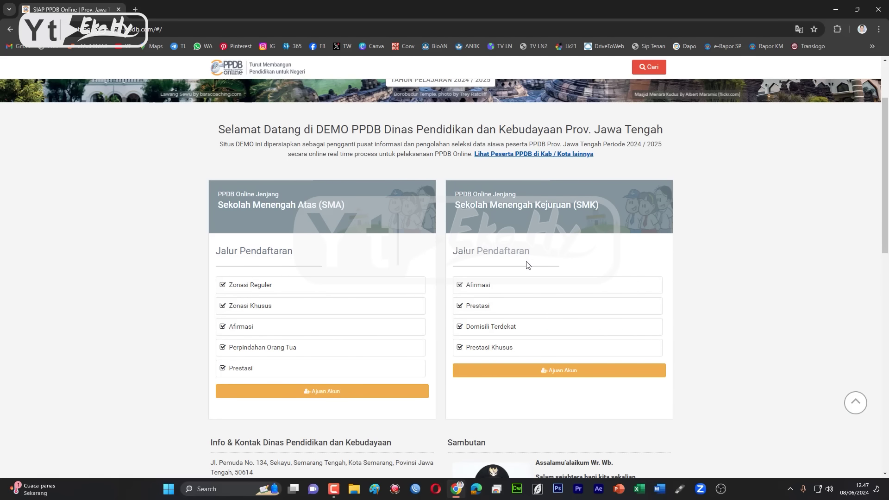
pyautogui.scroll(-1, 482, 285)
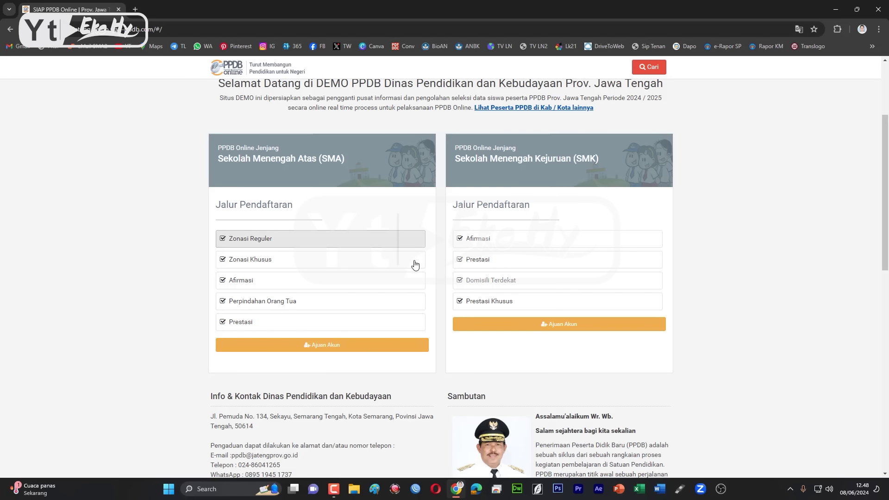
pyautogui.scroll(-1, 412, 263)
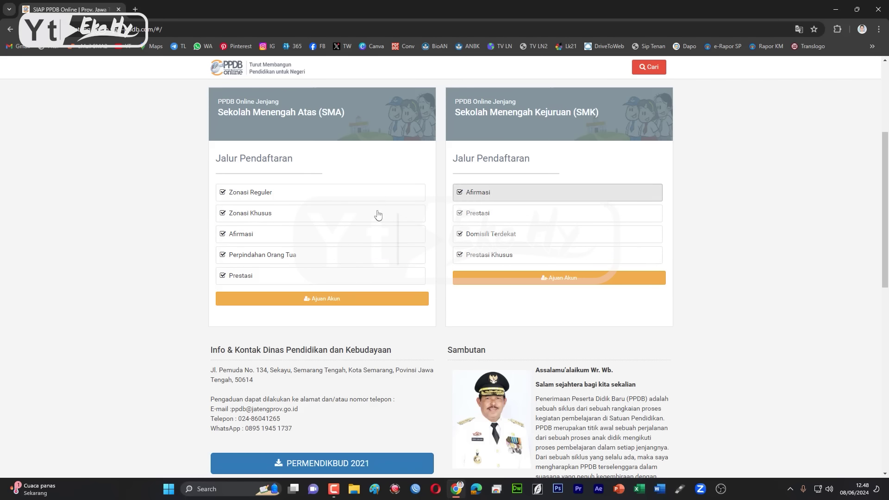
# Step: Start an SMA account application with the student's NISN, in-province, SMP/MTS/Paket A/B graduate, 2024
pyautogui.click(335, 301)
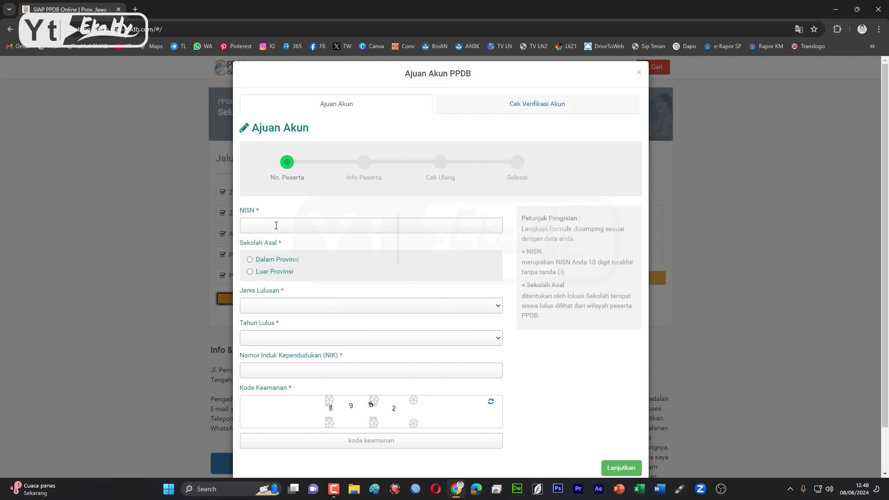
pyautogui.click(255, 228)
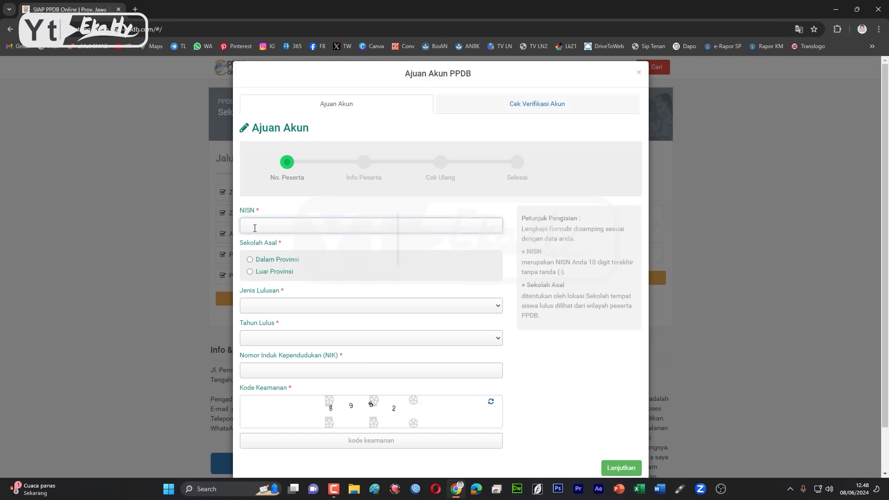
pyautogui.hotkey('ctrl', 'v')
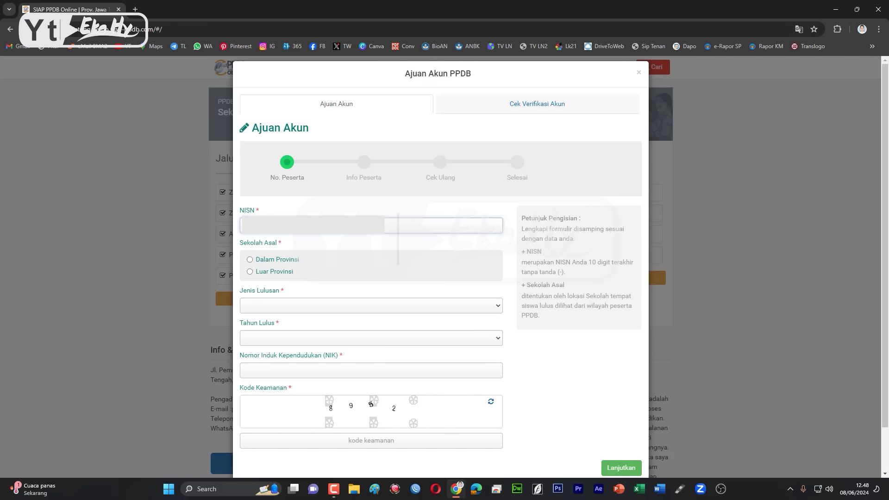
pyautogui.click(250, 260)
pyautogui.click(273, 299)
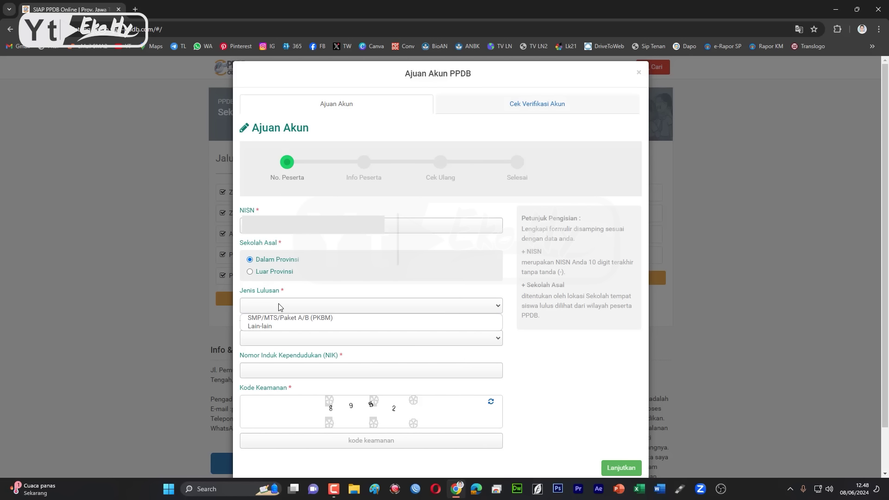
pyautogui.click(279, 321)
pyautogui.click(275, 338)
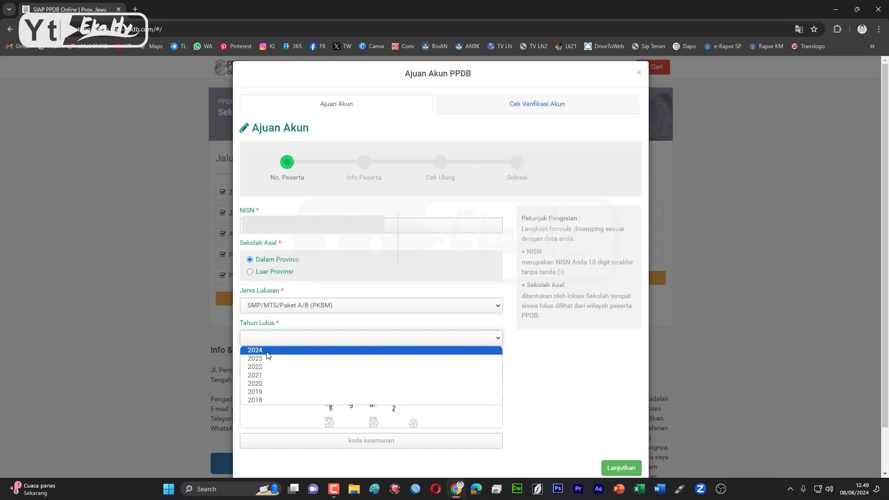
pyautogui.click(266, 353)
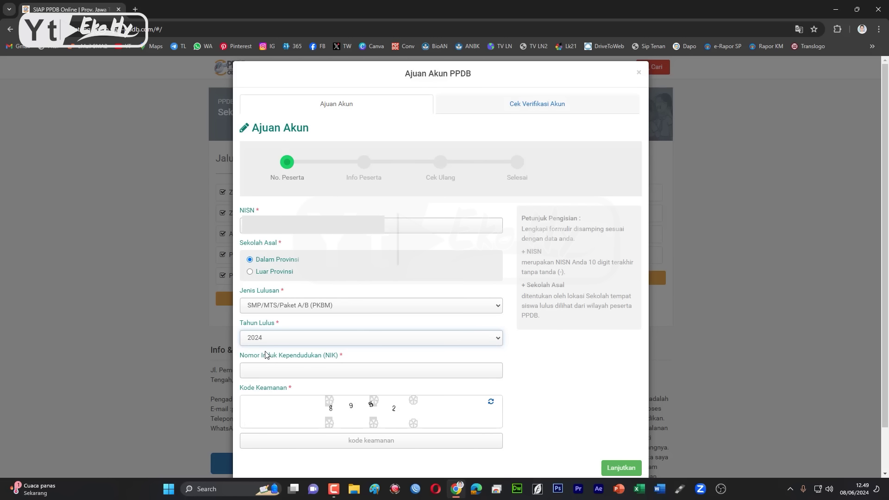
# Step: Enter the student's NIK and the security code, then continue to Info Peserta
pyautogui.click(276, 371)
pyautogui.hotkey('ctrl', 'v')
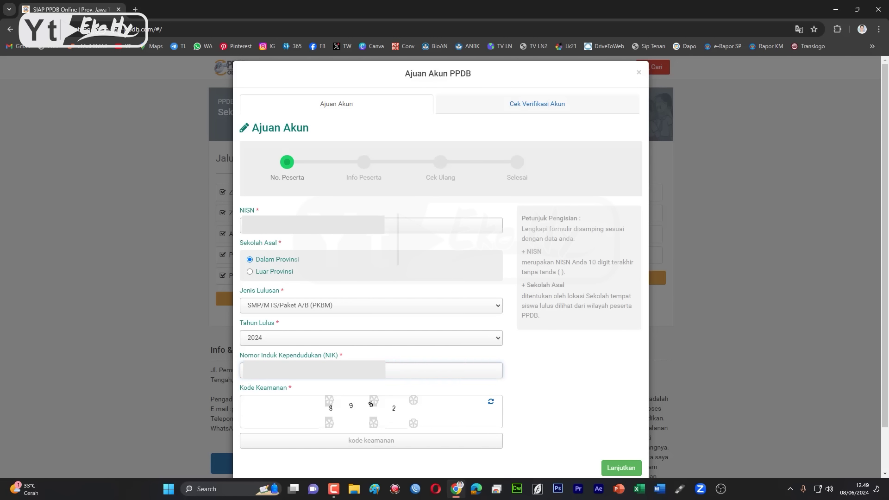
pyautogui.click(379, 443)
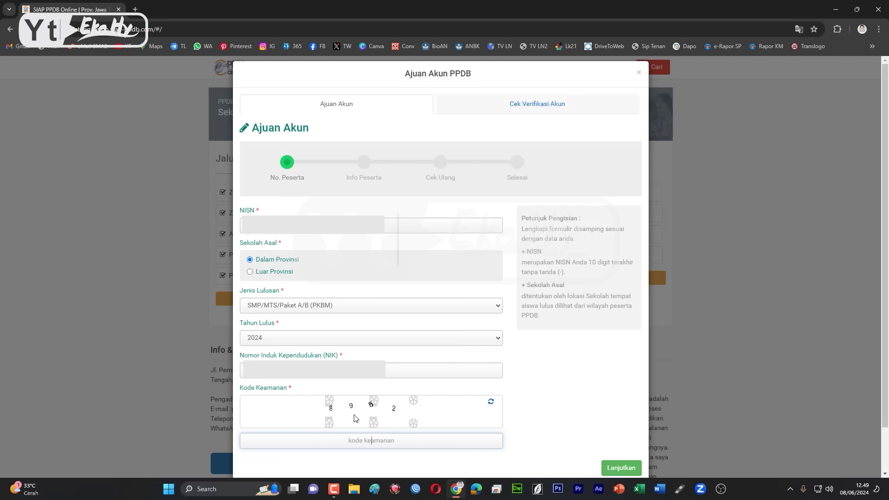
pyautogui.scroll(-1, 355, 418)
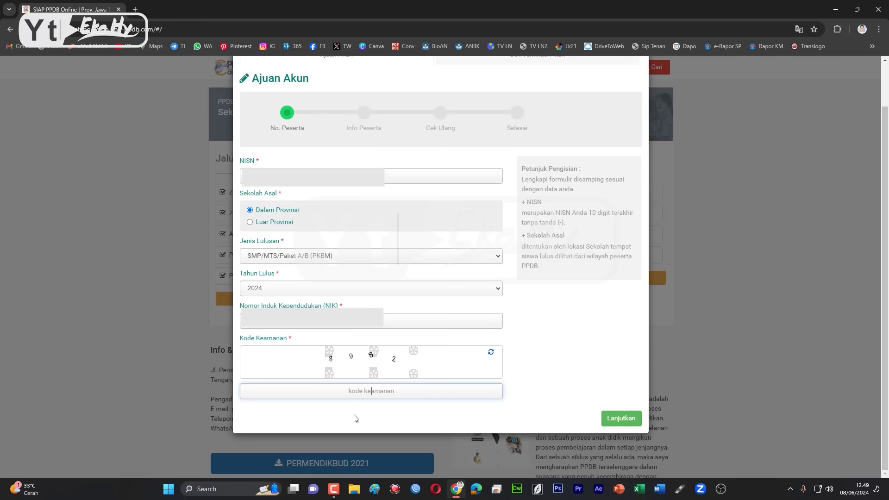
pyautogui.write('8952')
pyautogui.click(623, 418)
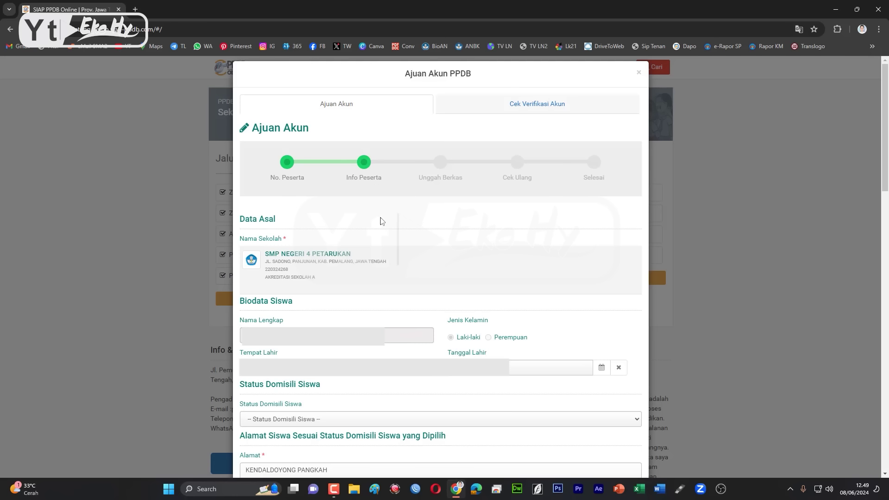
pyautogui.scroll(-1, 377, 225)
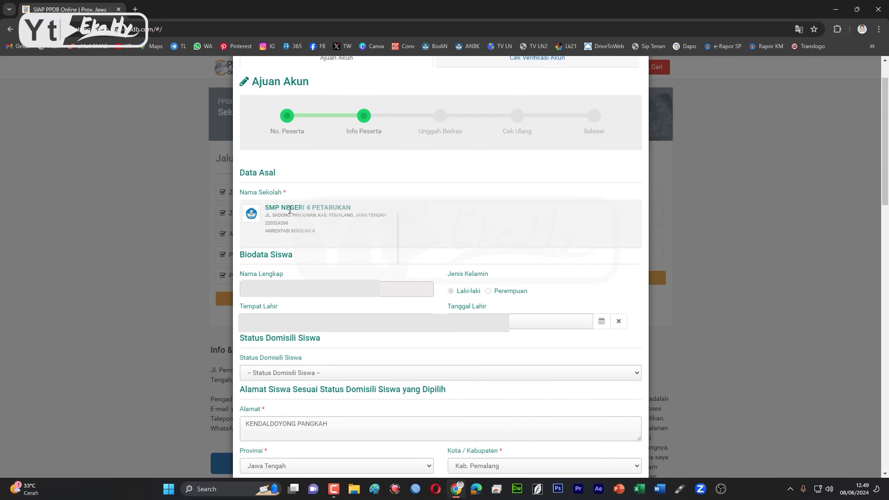
pyautogui.scroll(-2, 358, 254)
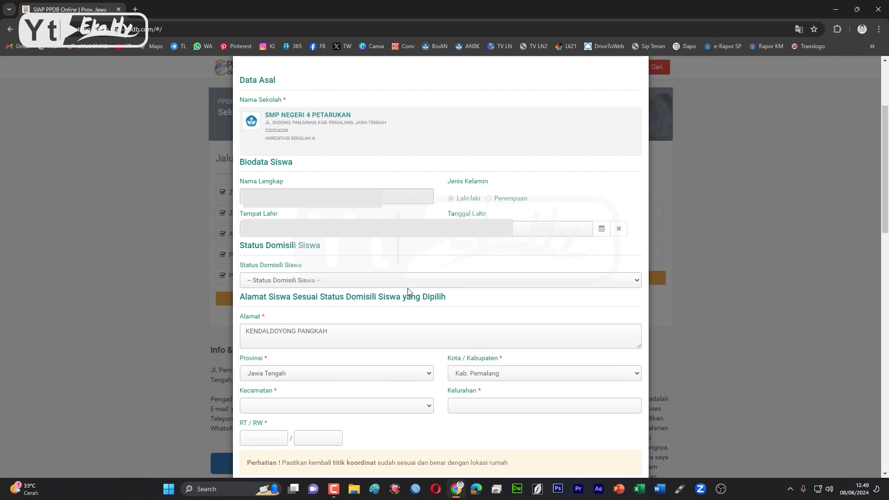
pyautogui.scroll(-1, 407, 292)
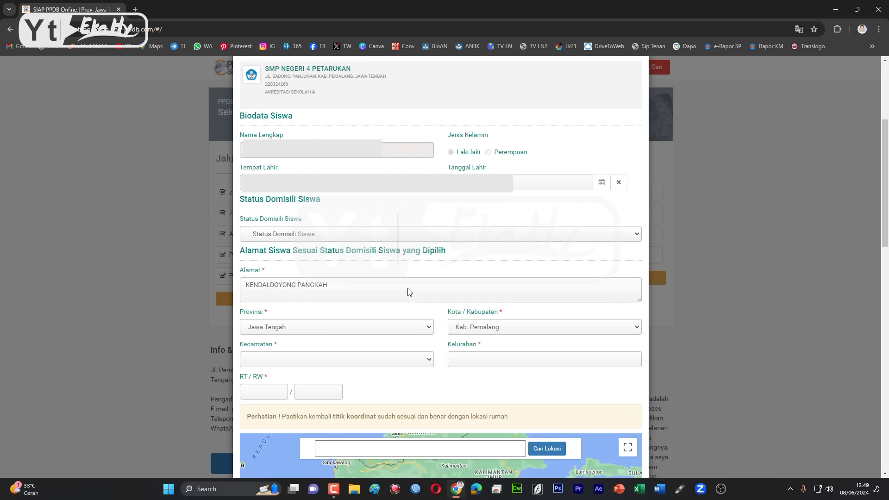
pyautogui.click(301, 233)
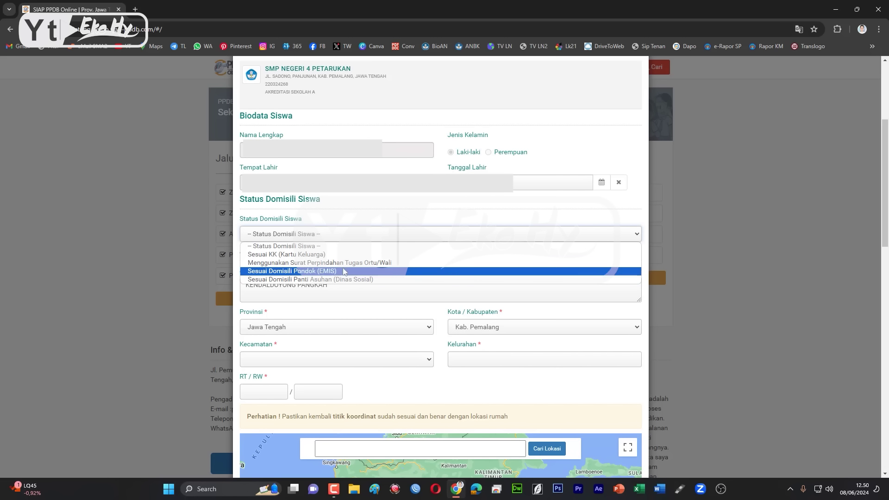
# Step: Set domicile status Sesuai KK with Kecamatan TAMAN, Kelurahan TAMAN and RT/RW 1/1
pyautogui.click(293, 256)
pyautogui.scroll(-1, 338, 292)
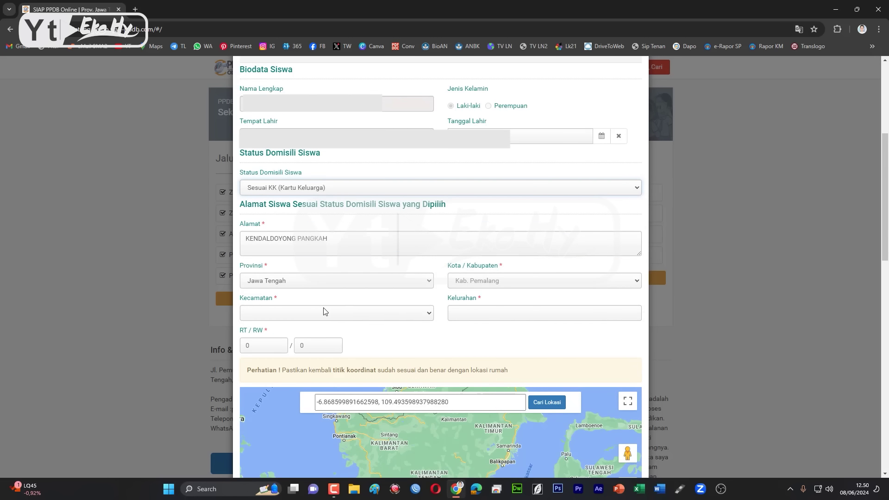
pyautogui.click(323, 309)
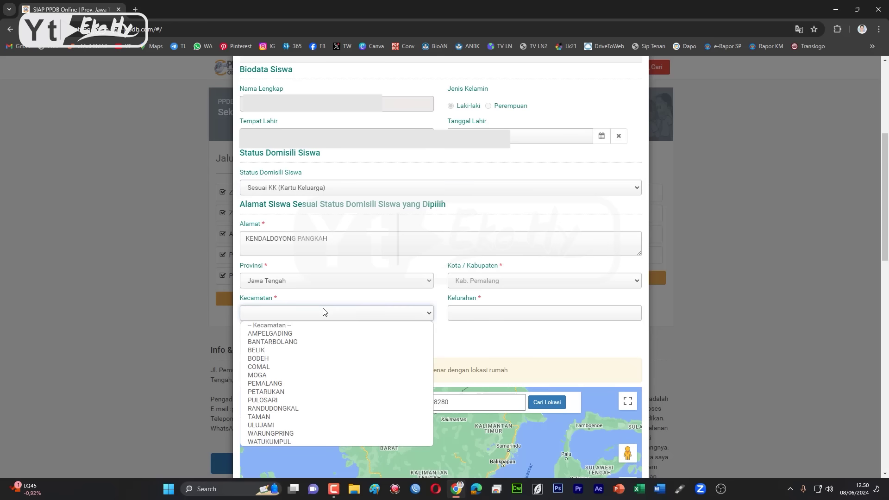
pyautogui.click(305, 417)
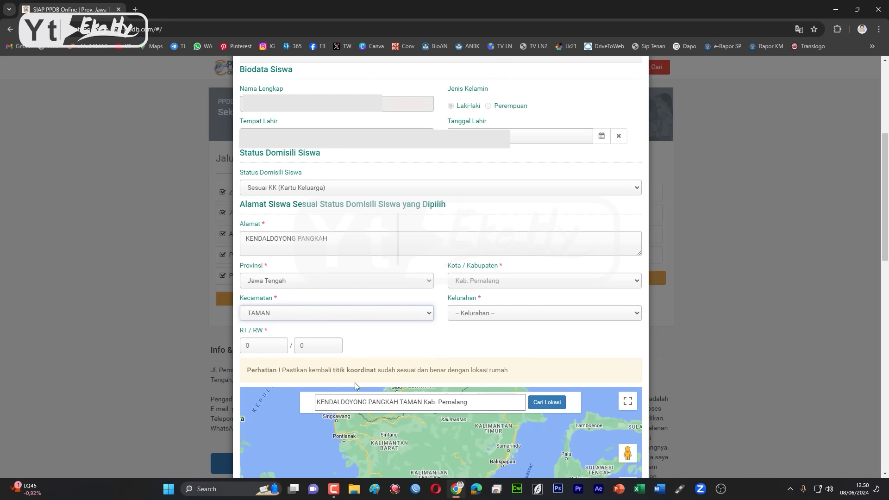
pyautogui.click(478, 314)
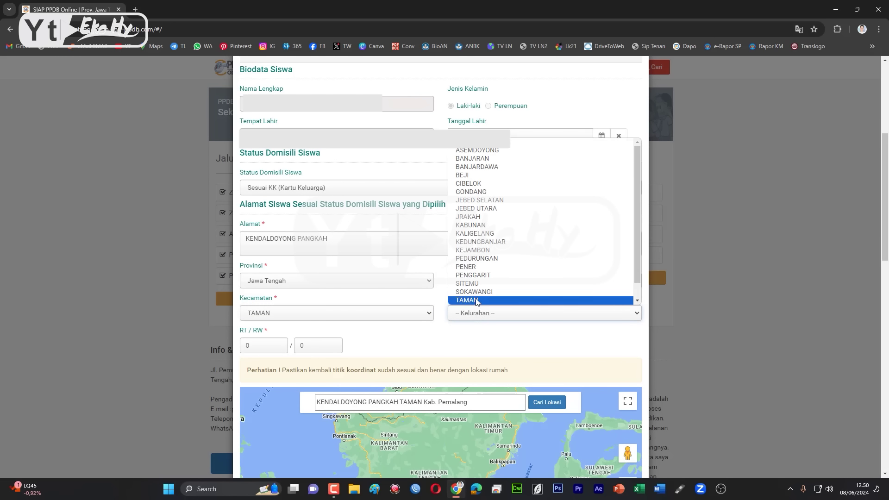
pyautogui.click(480, 301)
pyautogui.click(262, 345)
pyautogui.write('1')
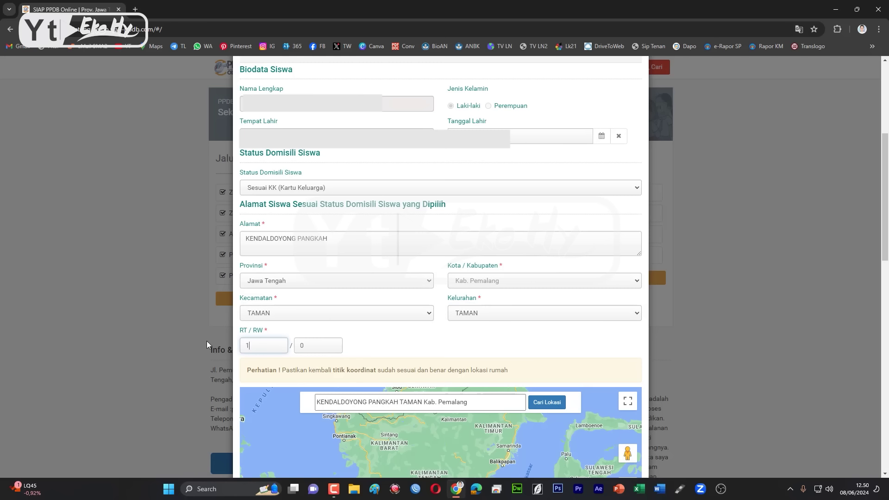
pyautogui.press('Tab')
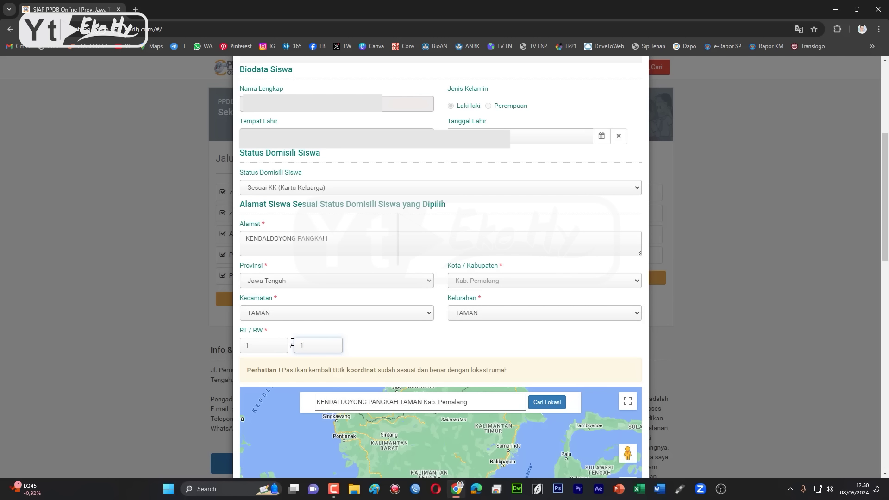
pyautogui.scroll(-1, 448, 349)
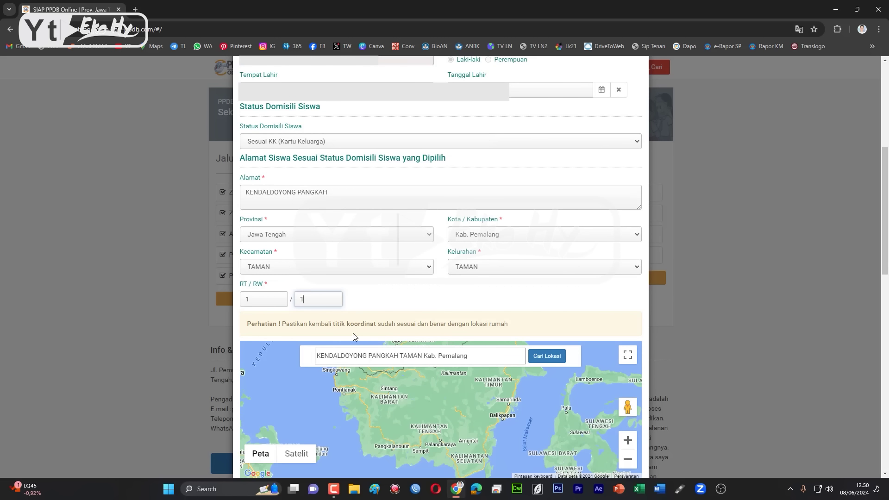
pyautogui.click(334, 358)
# Step: Search for the student's home address with the map's Cari Lokasi
pyautogui.moveTo(245, 196); pyautogui.dragTo(331, 224)
pyautogui.click(323, 357)
pyautogui.moveTo(348, 358); pyautogui.dragTo(386, 358)
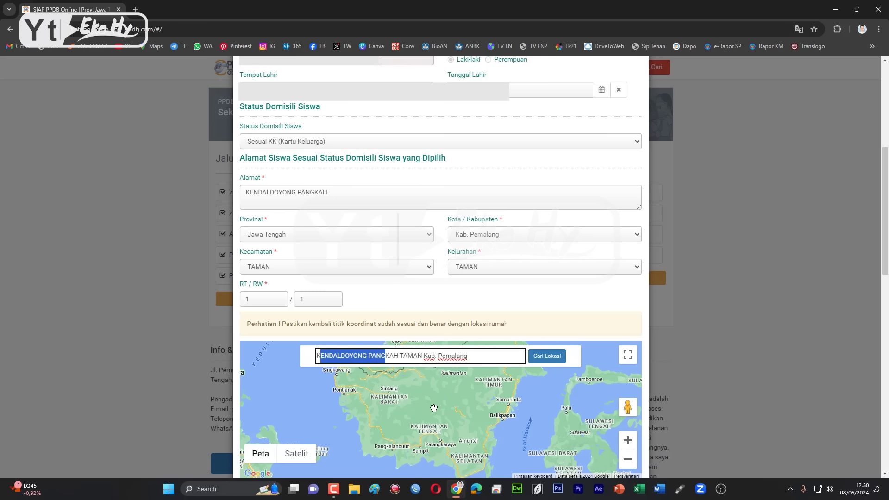
pyautogui.scroll(-3, 669, 359)
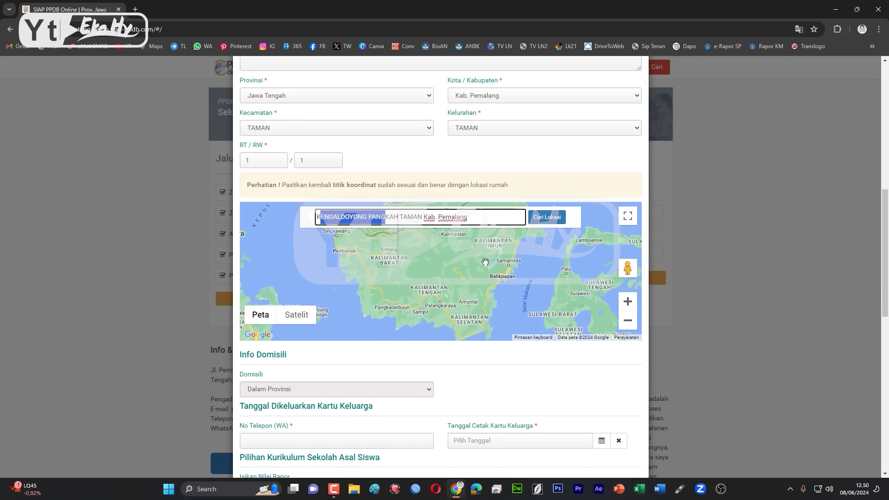
pyautogui.click(546, 219)
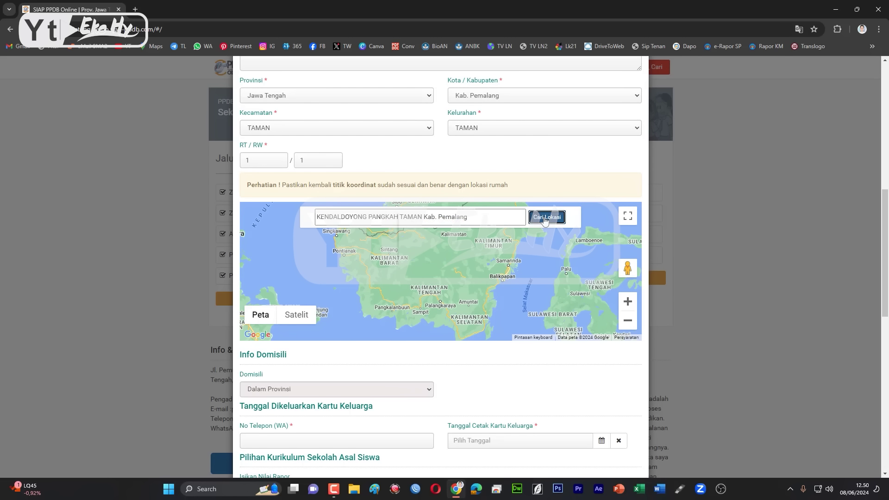
# Step: Zoom the map out and drag the Domisili Siswa marker onto the house
pyautogui.click(628, 322)
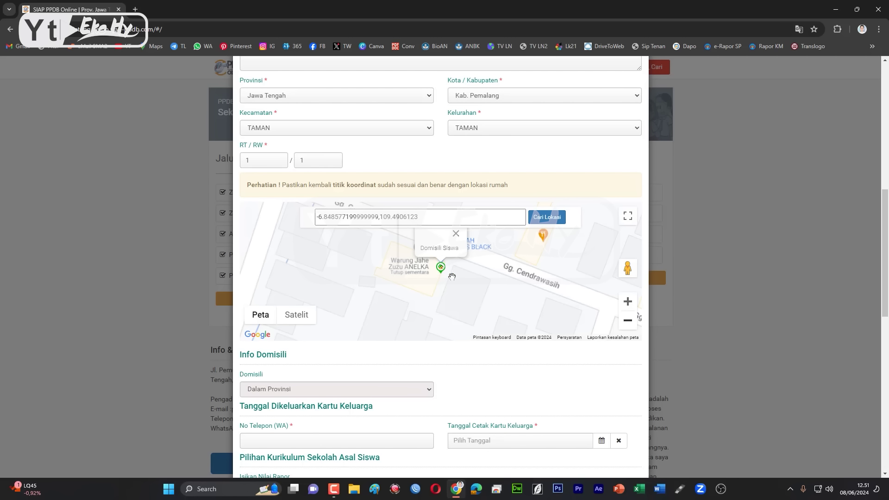
pyautogui.moveTo(441, 268)
pyautogui.mouseDown()
pyautogui.moveTo(372, 249)
pyautogui.moveTo(440, 266)
pyautogui.moveTo(447, 282)
pyautogui.mouseUp()
pyautogui.scroll(-1, 509, 285)
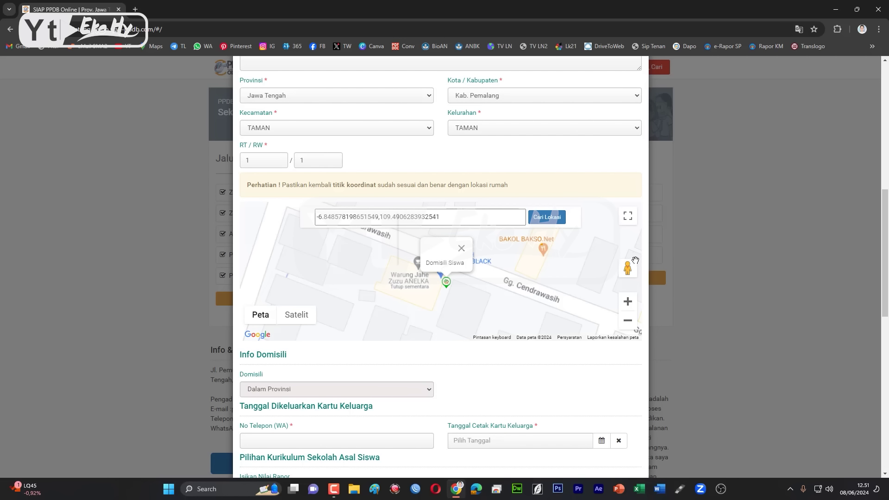
# Step: Scroll to Info Domisili and paste the student's WhatsApp number into No Telepon (WA)
pyautogui.scroll(-3, 550, 310)
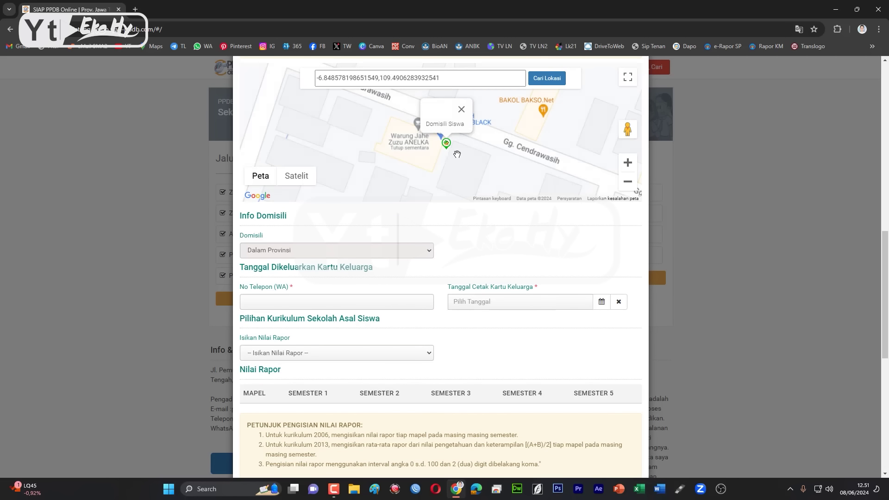
pyautogui.scroll(-1, 485, 236)
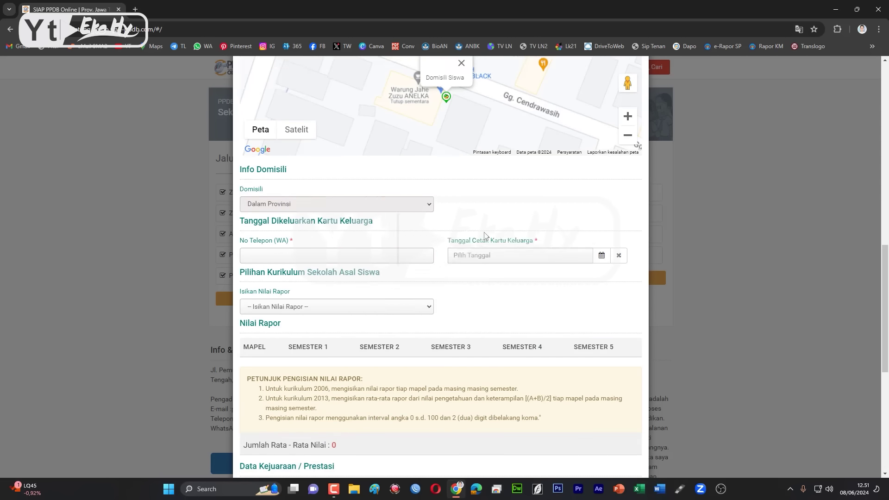
pyautogui.scroll(2, 486, 235)
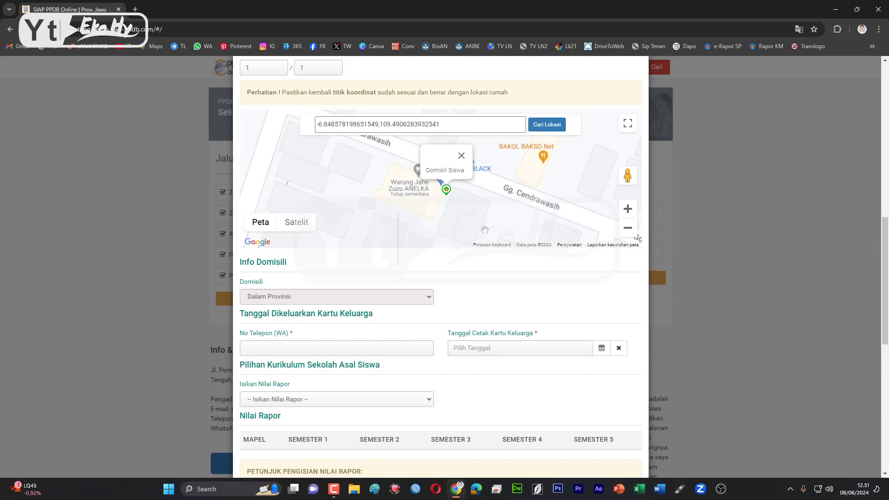
pyautogui.scroll(-3, 485, 230)
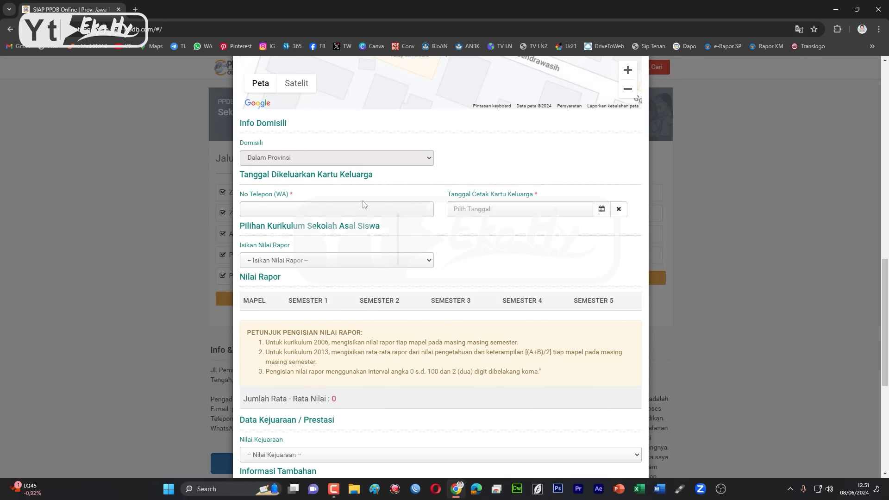
pyautogui.click(268, 209)
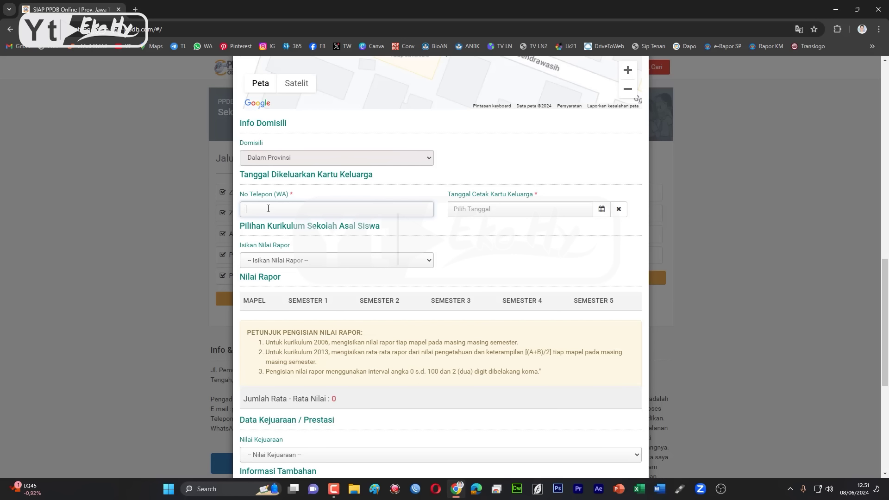
pyautogui.hotkey('ctrl', 'v')
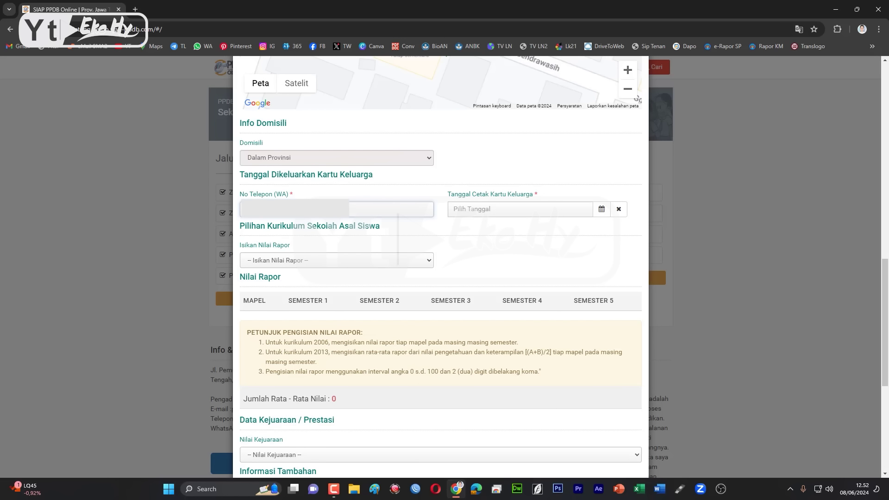
# Step: Set Tanggal Cetak Kartu Keluarga to 7 Juni 2019 using the calendar
pyautogui.click(601, 211)
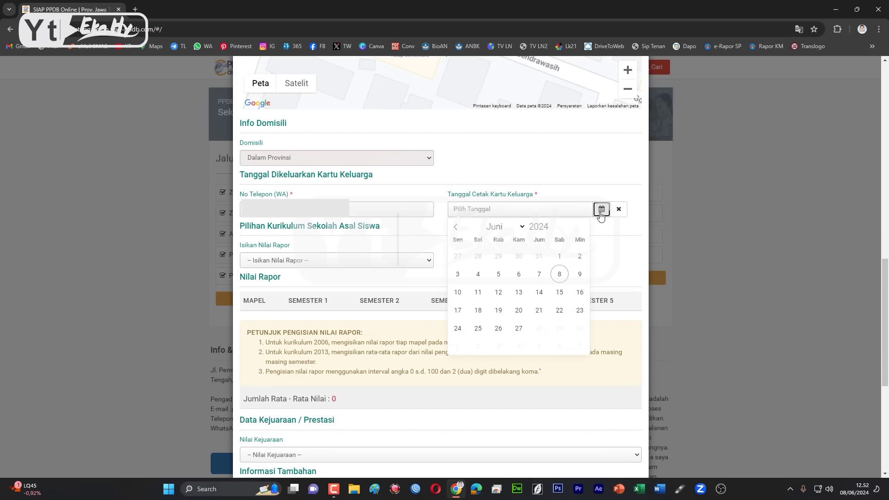
pyautogui.click(557, 230)
pyautogui.click(557, 230)
pyautogui.click(557, 230)
pyautogui.click(558, 231)
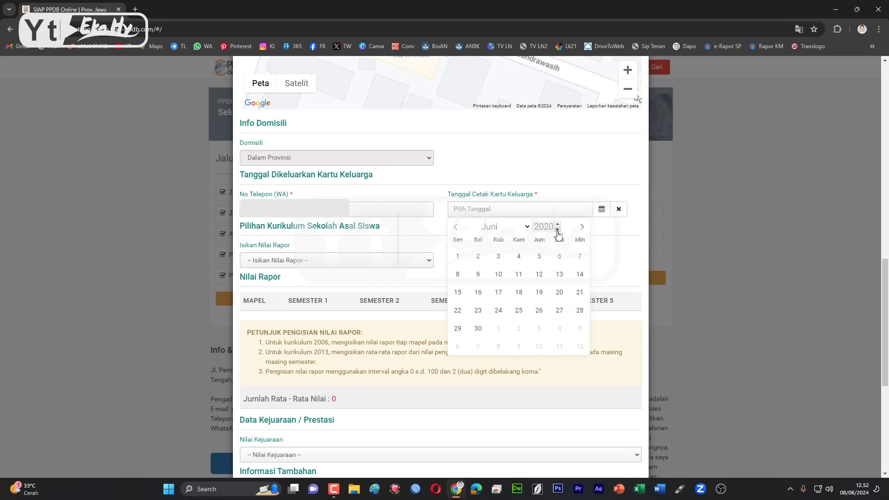
pyautogui.click(558, 230)
pyautogui.click(539, 274)
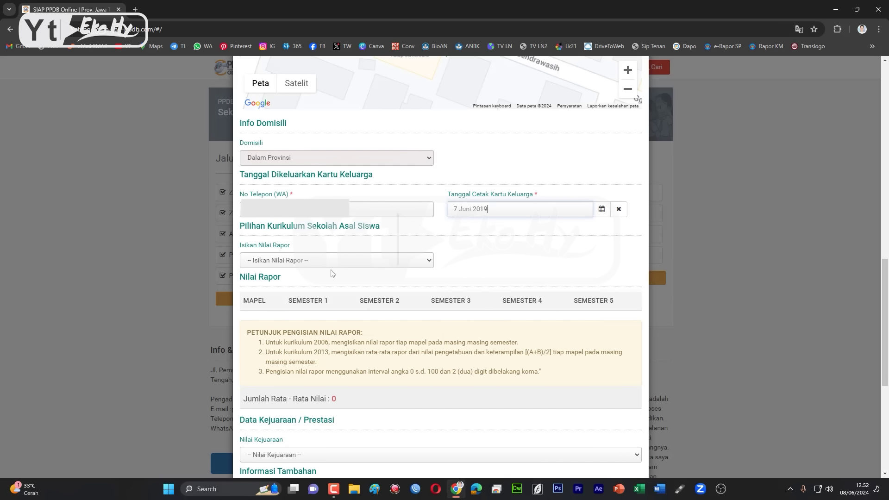
# Step: Choose Isikan Nilai Rapor to show the report-grade table
pyautogui.click(292, 261)
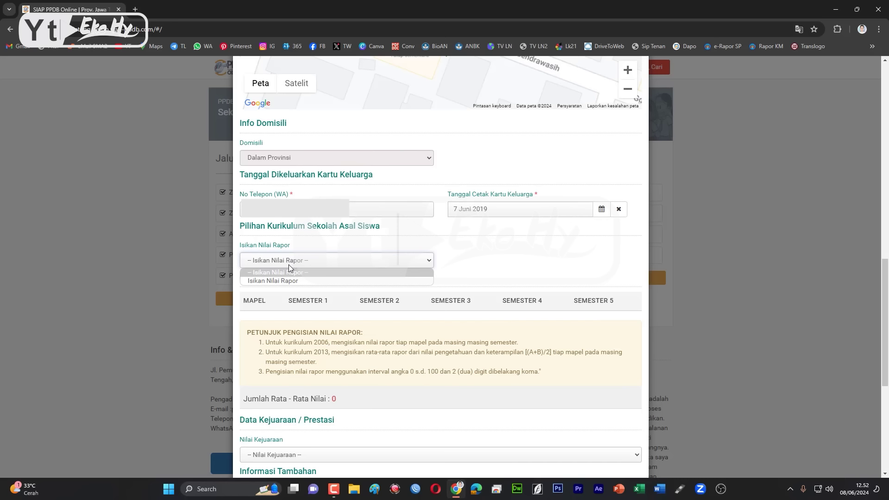
pyautogui.click(290, 281)
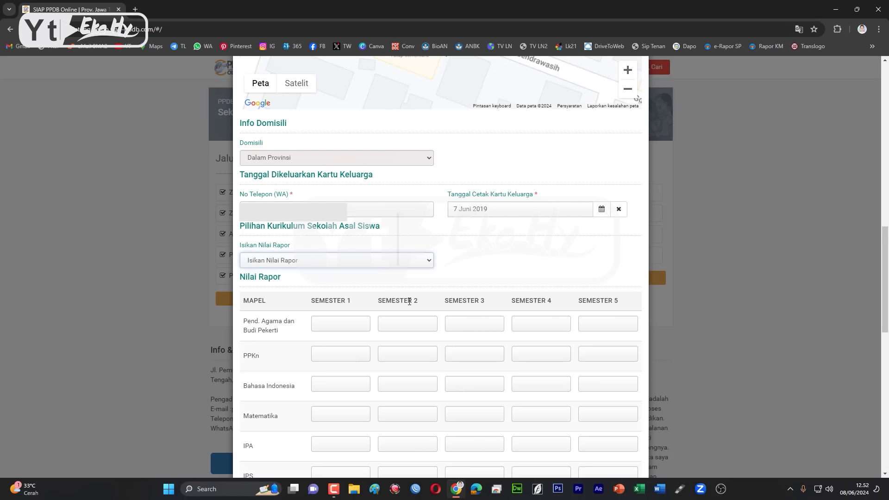
pyautogui.scroll(-2, 410, 301)
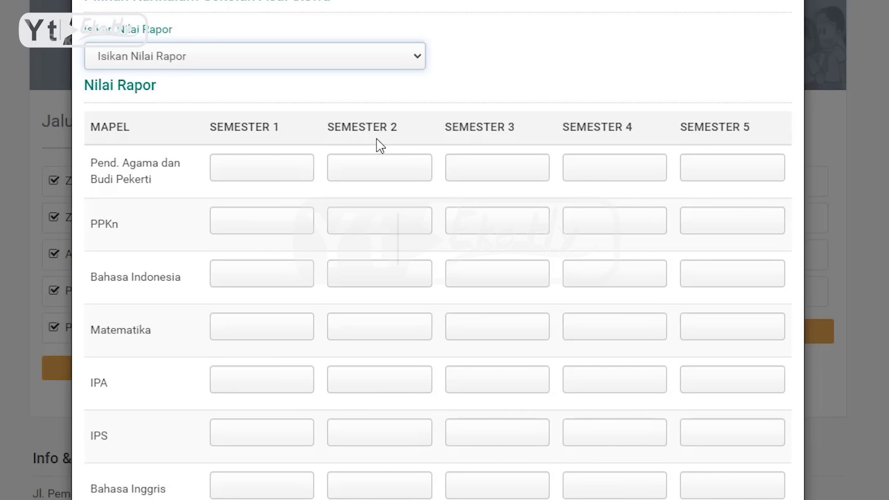
# Step: Enter Pend. Agama dan Budi Pekerti grades 88, 88, 77, 77, 77 for semesters 1–5
pyautogui.click(257, 171)
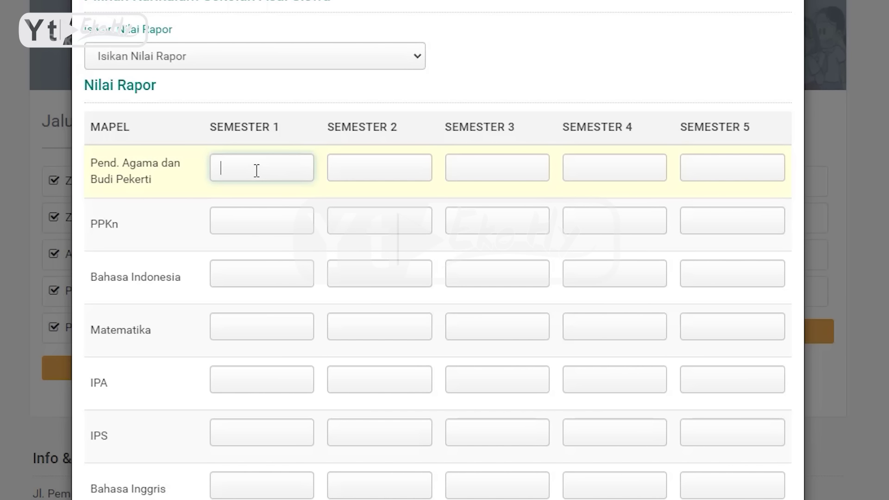
pyautogui.write('88')
pyautogui.click(389, 165)
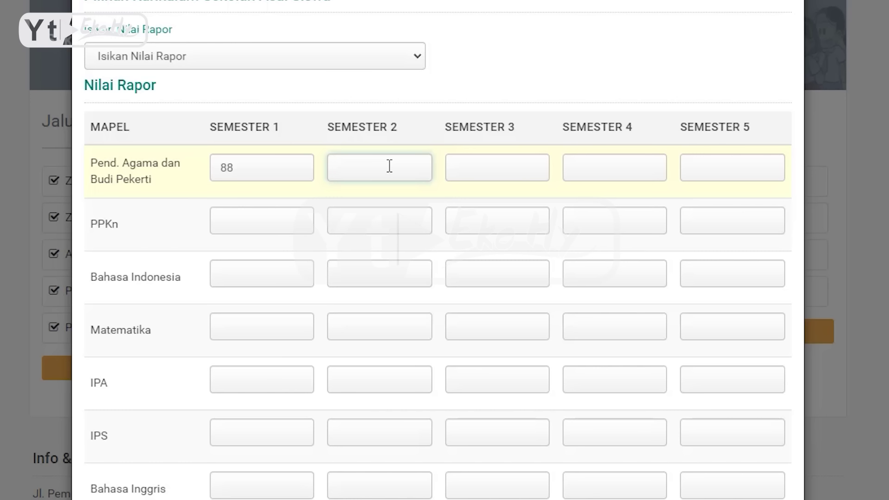
pyautogui.write('88')
pyautogui.click(470, 172)
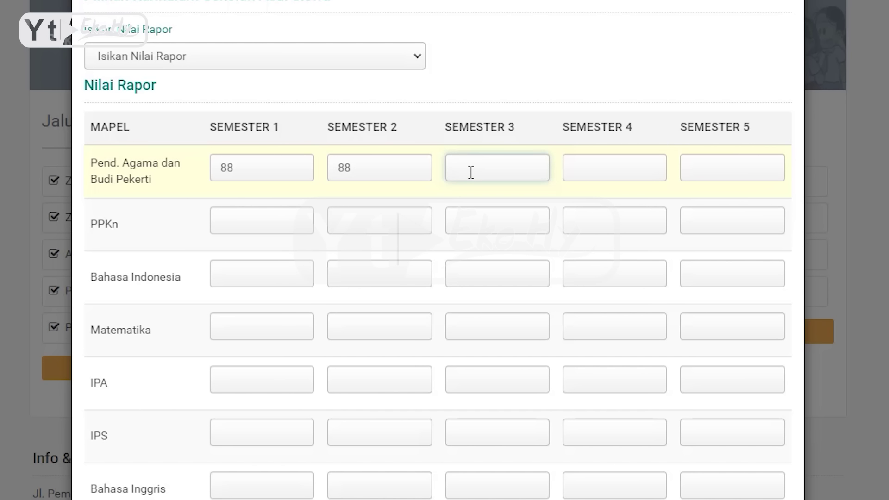
pyautogui.write('77')
pyautogui.click(637, 170)
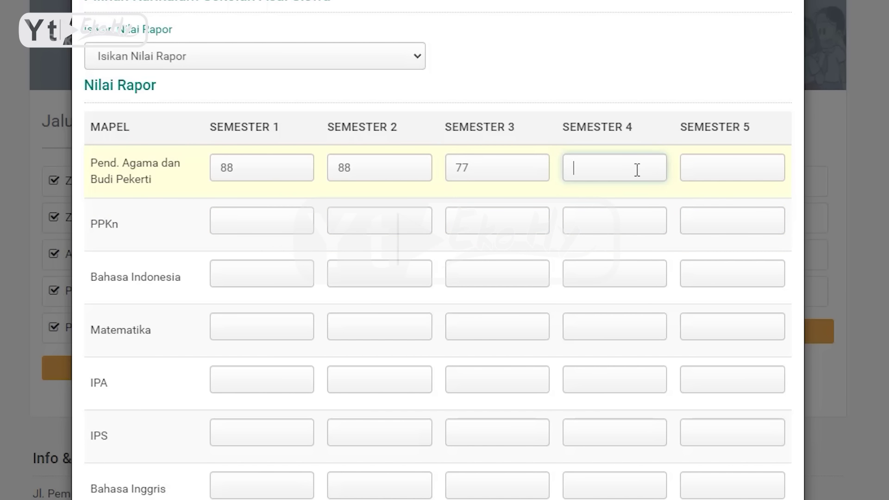
pyautogui.write('77')
pyautogui.click(710, 165)
pyautogui.write('77')
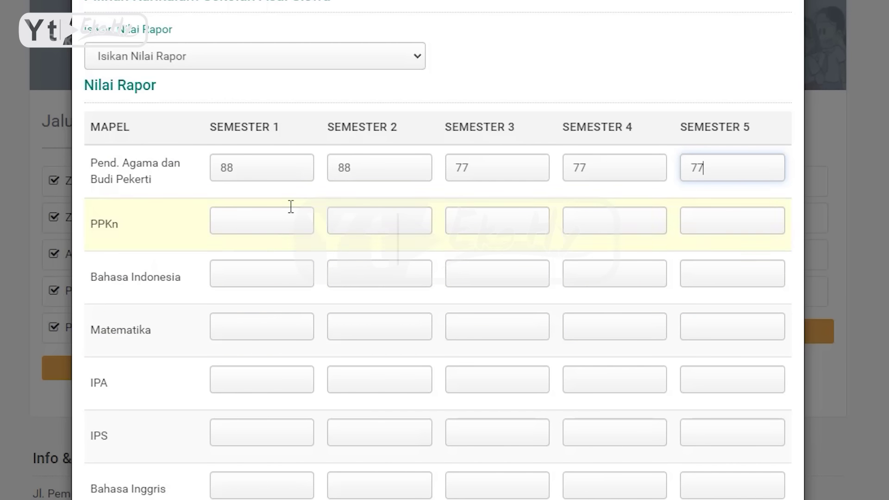
# Step: Enter PPKn grades 88.50 and 88.00, then fill 88 into the remaining semester boxes
pyautogui.click(236, 223)
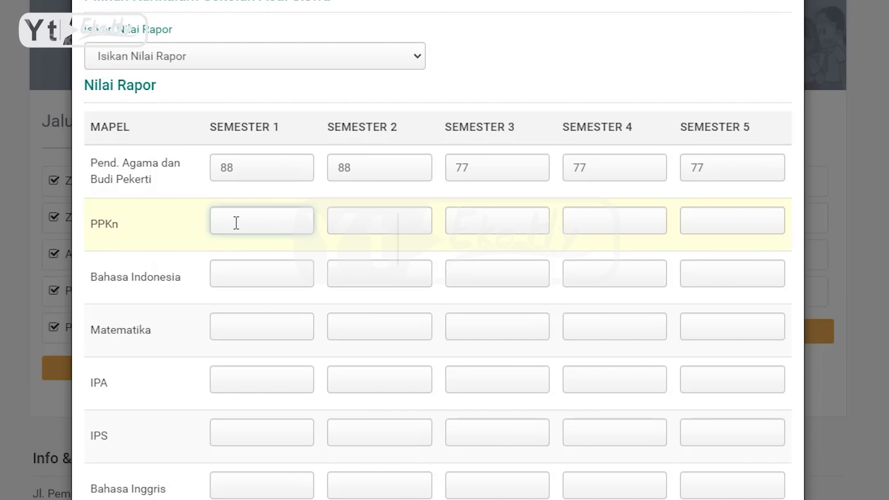
pyautogui.write('888')
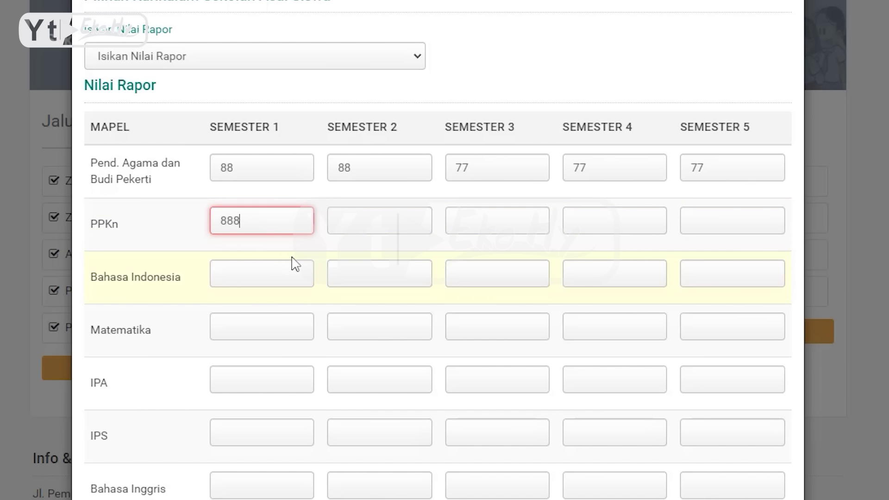
pyautogui.press('BackSpace')
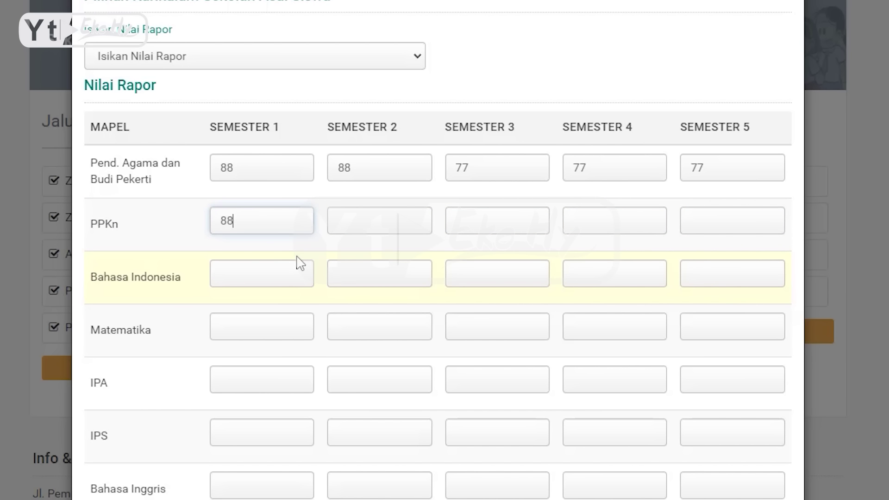
pyautogui.write('.50')
pyautogui.click(353, 222)
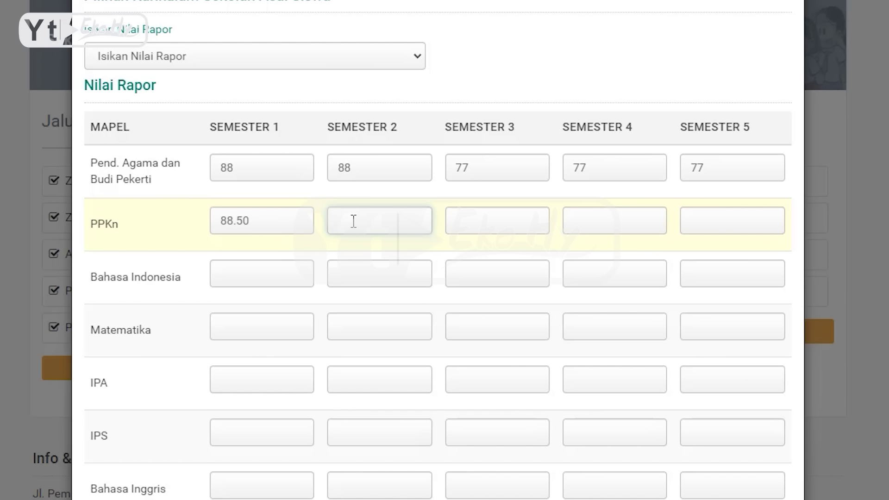
pyautogui.write('88')
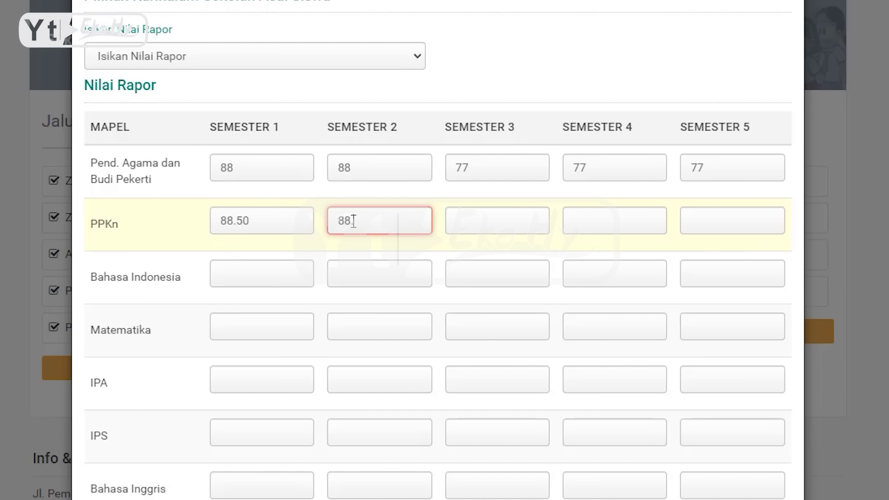
pyautogui.write('.00')
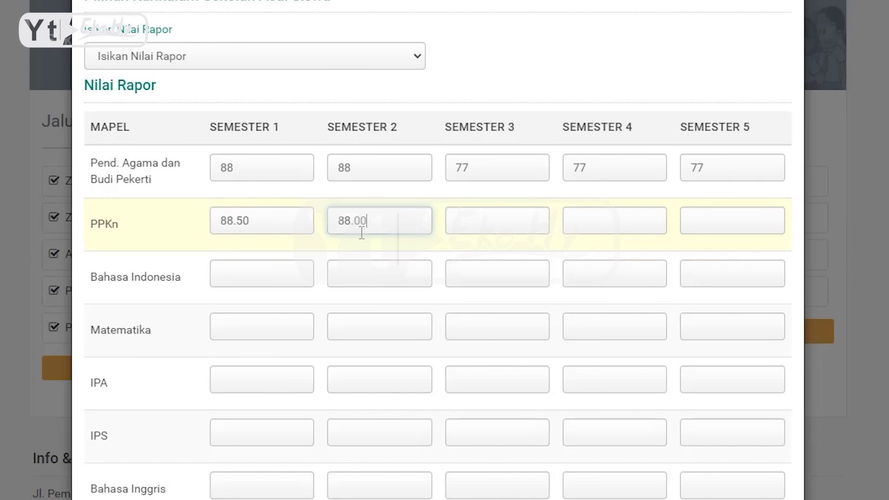
pyautogui.click(481, 222)
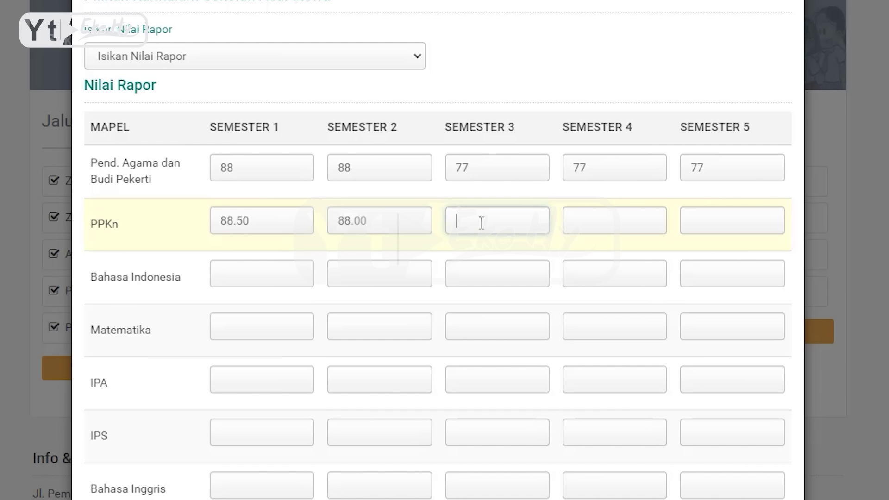
pyautogui.write('88')
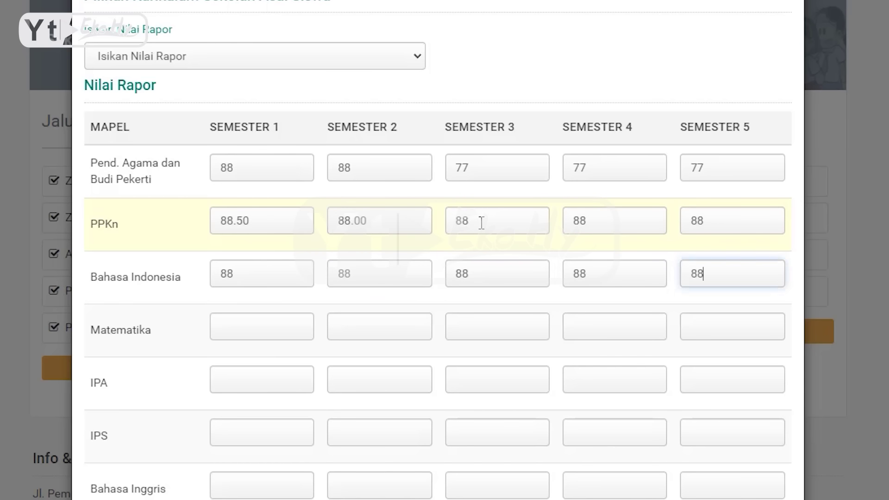
pyautogui.write('\t88\t88\t88\t88\t88\t88\t88\t88\t88\t88')
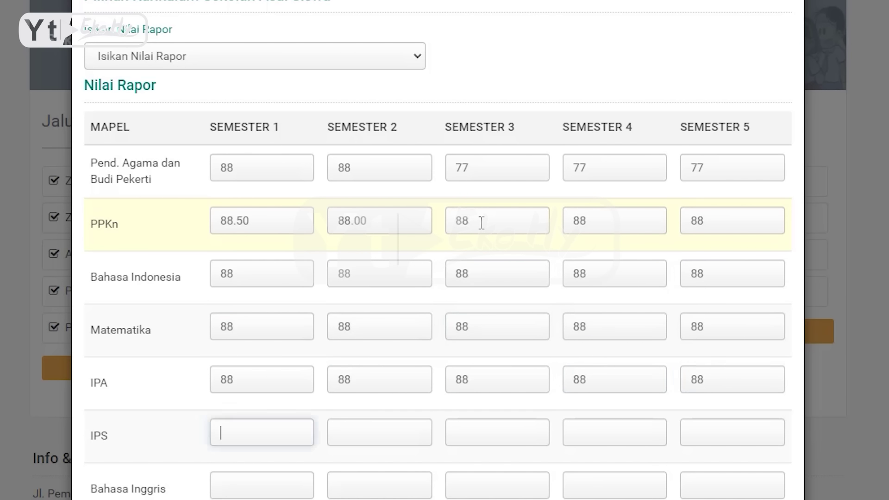
pyautogui.write('\t88\t88\t88\t88\t88\t88\t88\t88\t88\t88\t88\t88\t88\t88\t88\t88\t88')
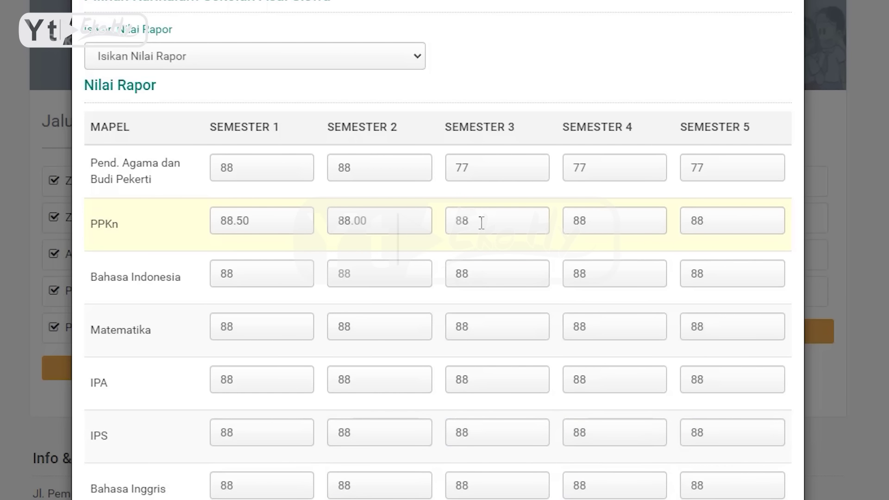
# Step: Set Nilai Kejuaraan to Kejuaraan Berjenjang Tingkat Provinsi Juara I
pyautogui.scroll(-5, 482, 223)
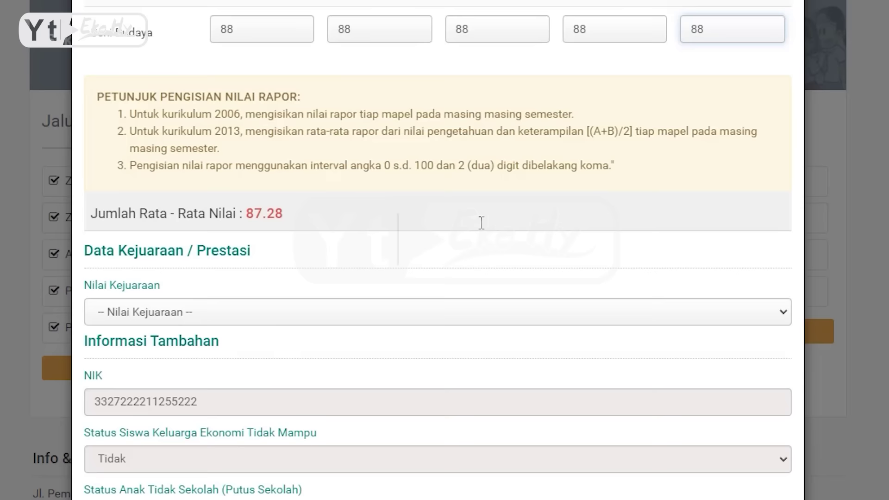
pyautogui.scroll(4, 481, 325)
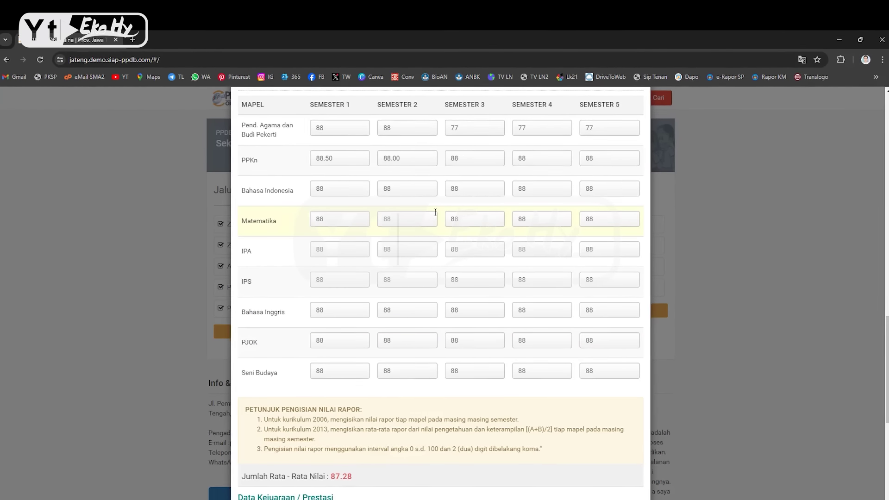
pyautogui.scroll(-3, 474, 299)
pyautogui.scroll(-1, 474, 300)
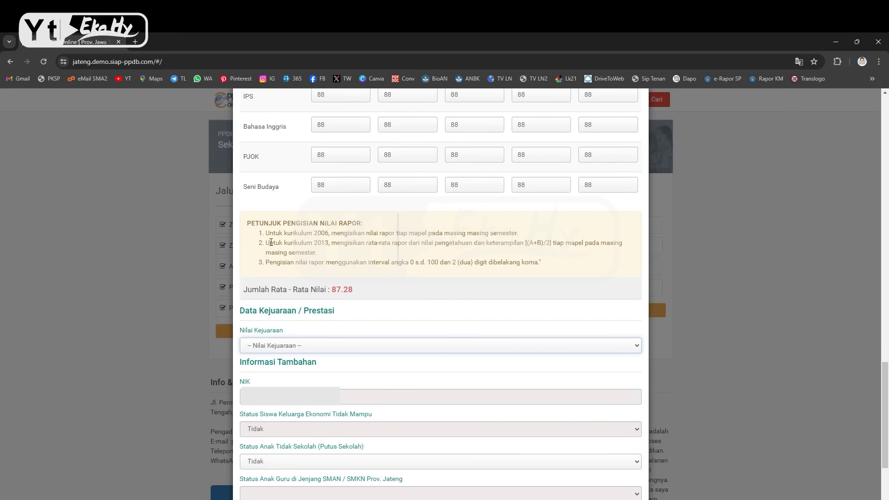
pyautogui.moveTo(255, 225); pyautogui.dragTo(362, 224)
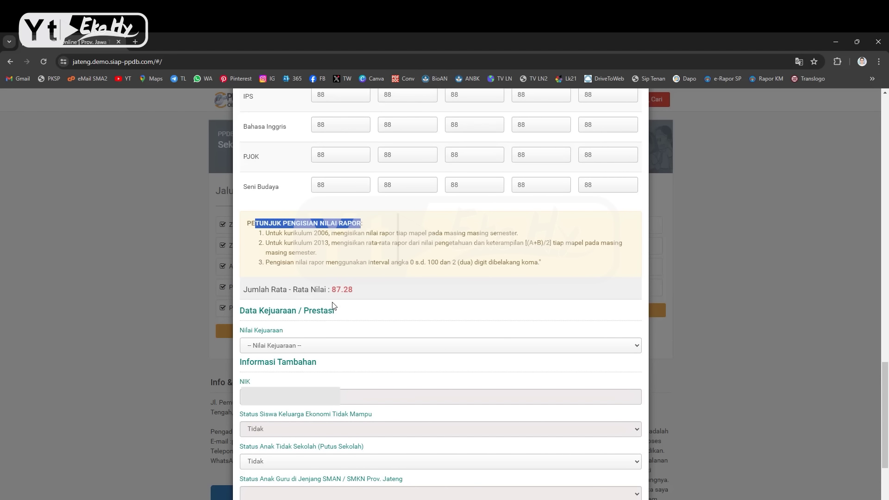
pyautogui.scroll(-1, 332, 304)
pyautogui.moveTo(358, 243); pyautogui.dragTo(332, 243)
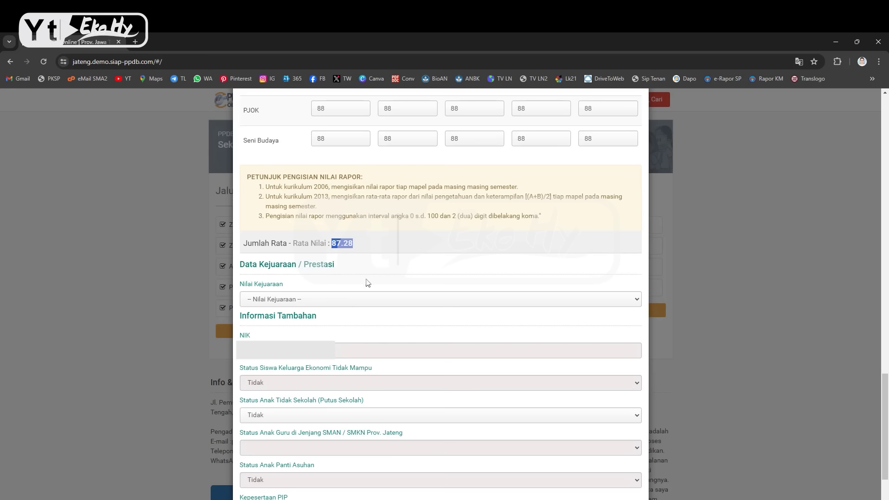
pyautogui.click(286, 303)
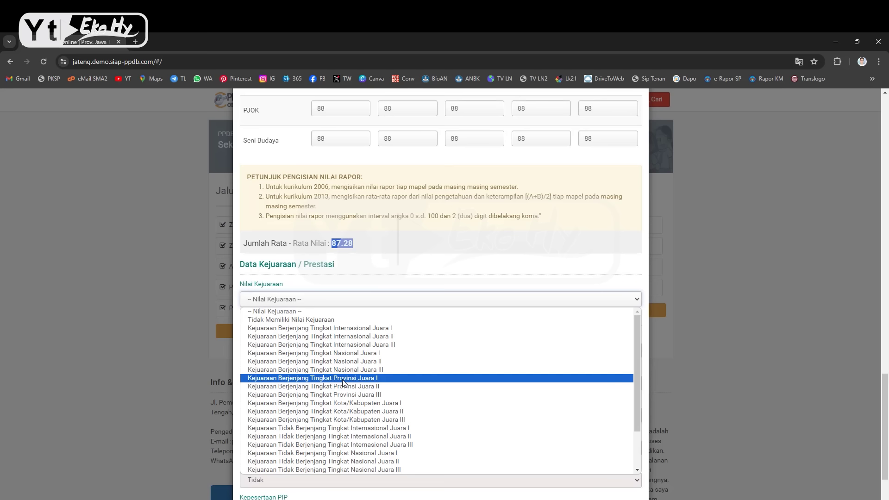
pyautogui.click(343, 379)
# Step: Browse the Nama Kejuaraan Berjenjang list and close it without choosing
pyautogui.click(349, 353)
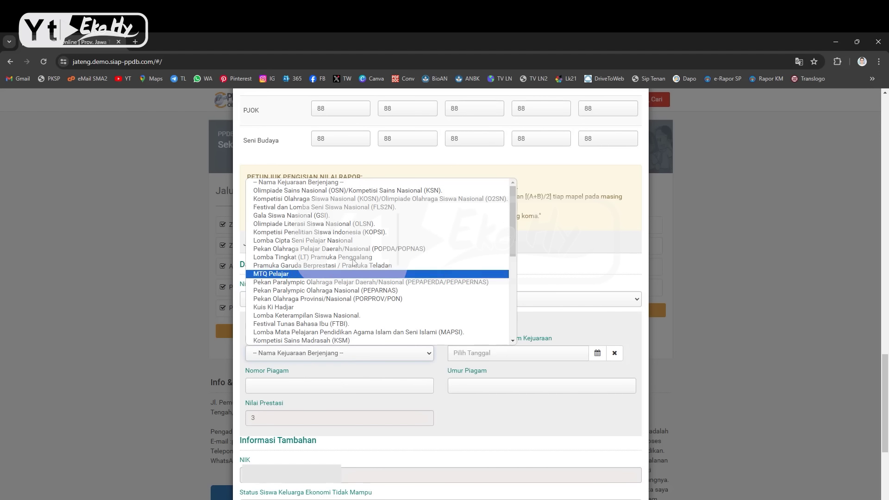
pyautogui.scroll(-5, 365, 218)
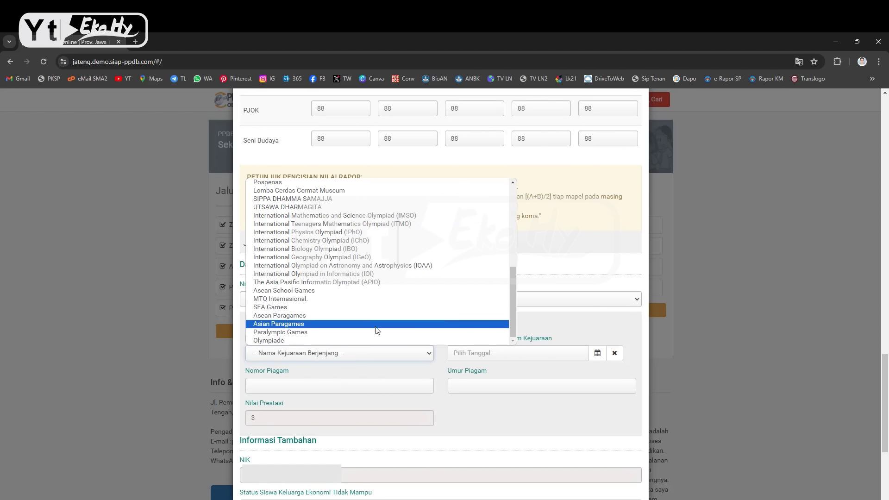
pyautogui.scroll(5, 378, 292)
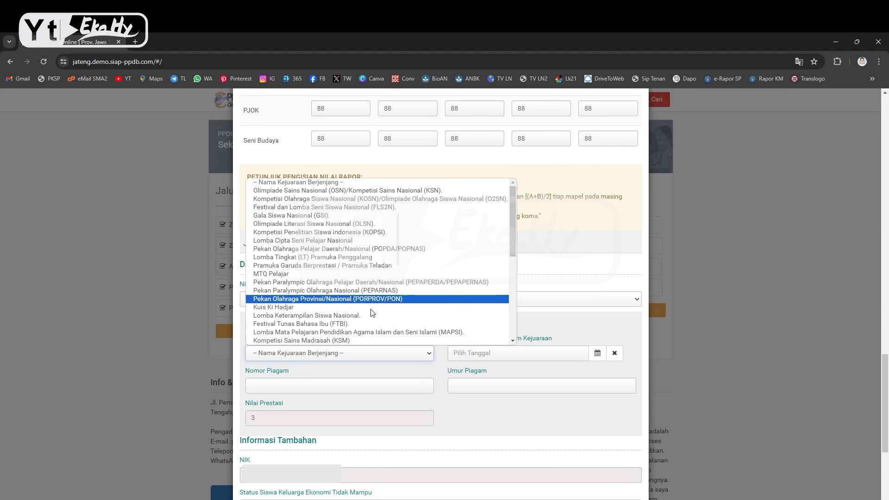
pyautogui.scroll(-5, 375, 268)
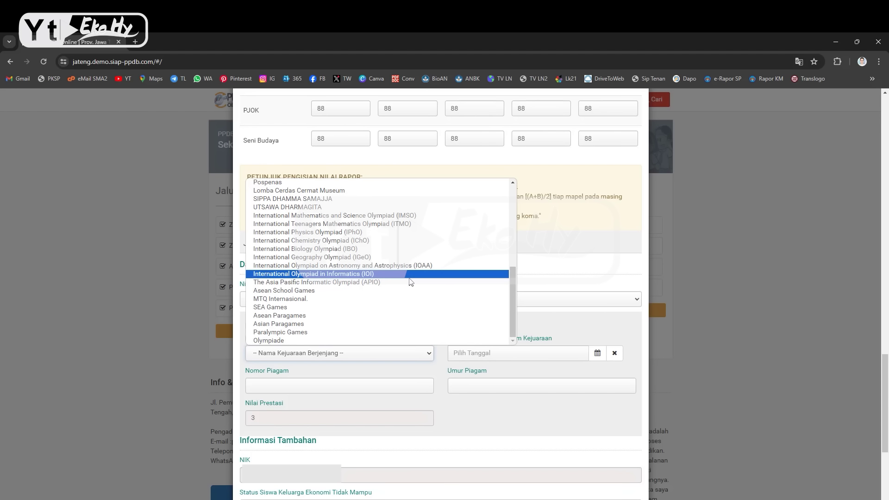
pyautogui.click(560, 270)
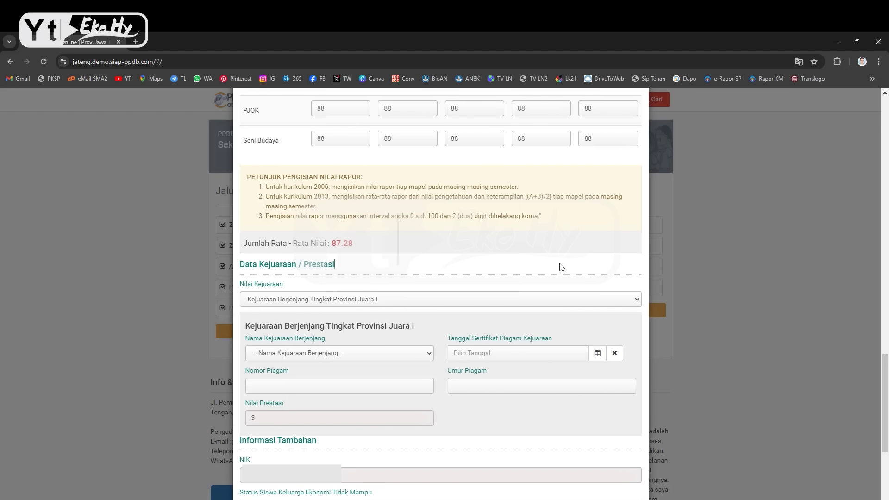
# Step: Choose Lomba Tingkat (LT) Pramuka Penggalang and date the certificate 9 Desember 2022
pyautogui.click(343, 354)
pyautogui.click(318, 258)
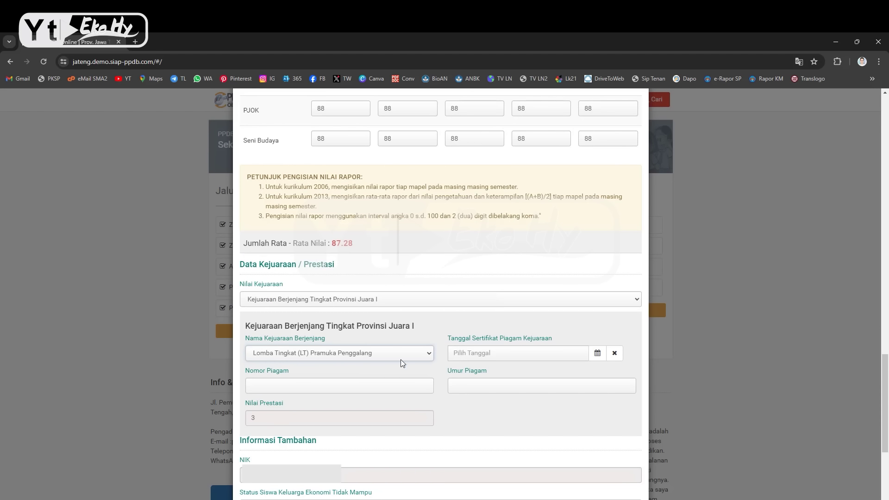
pyautogui.click(597, 353)
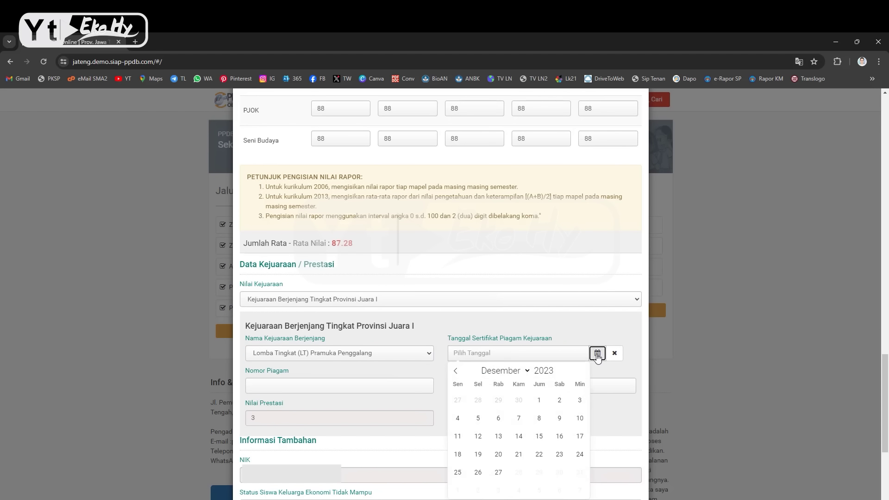
pyautogui.click(557, 374)
pyautogui.click(537, 419)
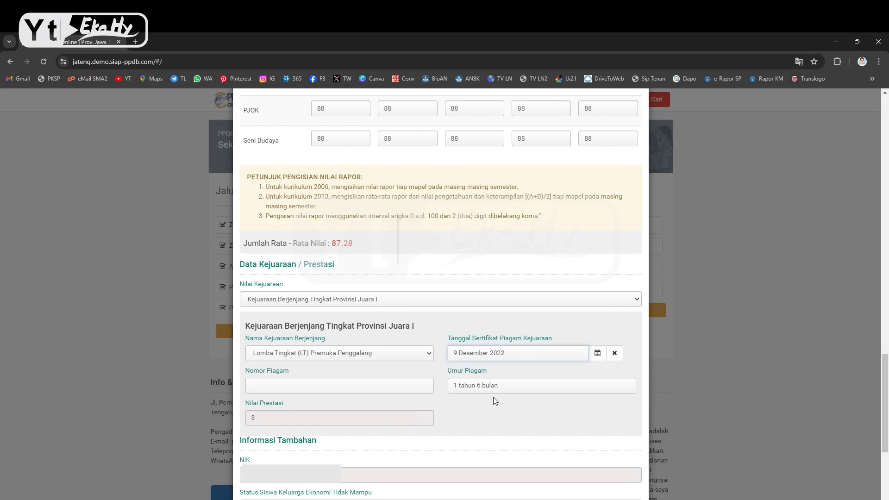
# Step: Enter 22 as the Nomor Piagam
pyautogui.click(396, 388)
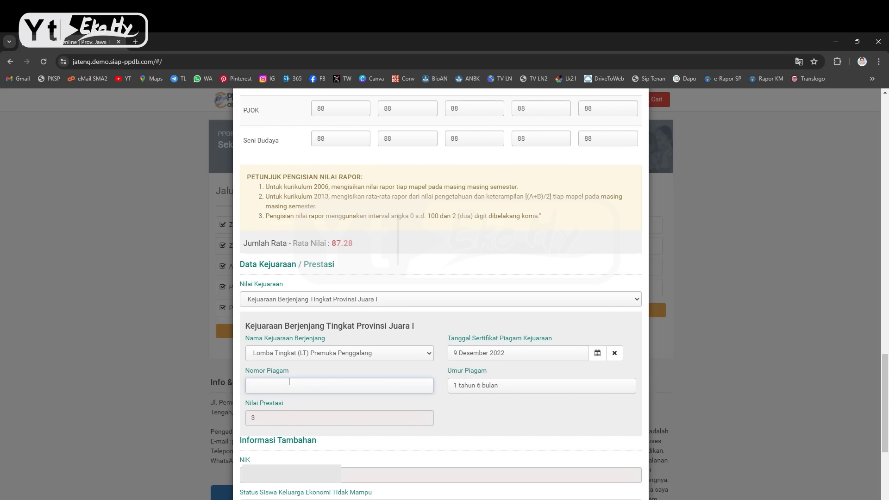
pyautogui.write('22')
pyautogui.scroll(-3, 289, 382)
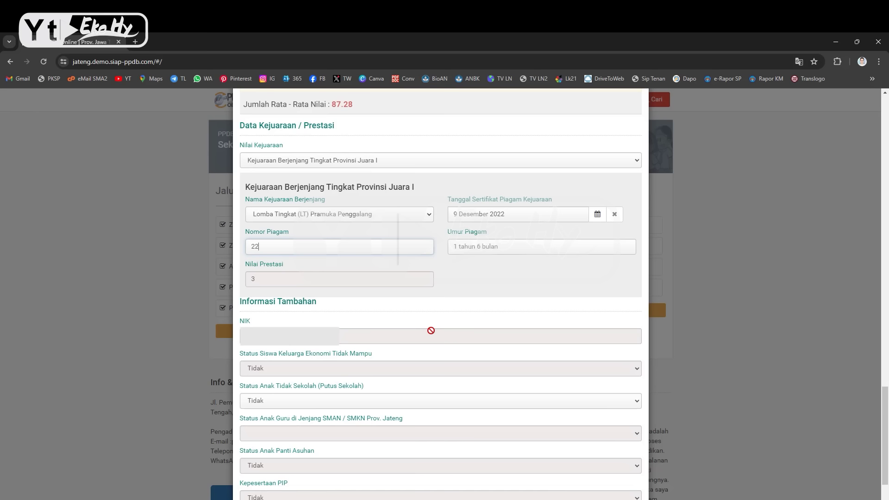
# Step: Keep Status Anak Tidak Sekolah as Tidak and continue to the Unggah Berkas step
pyautogui.scroll(-2, 430, 331)
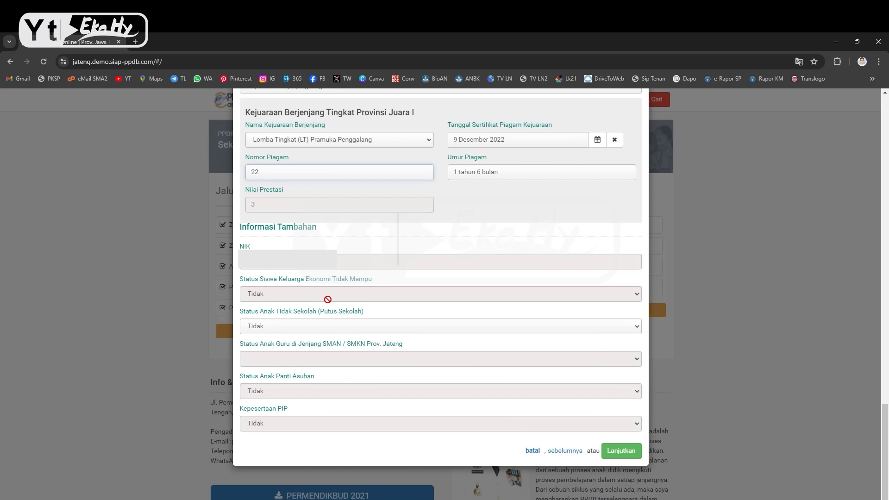
pyautogui.click(275, 332)
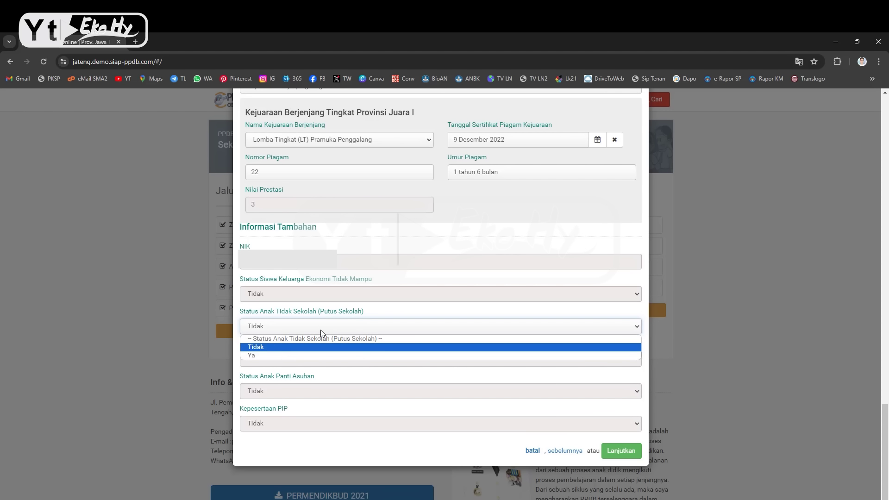
pyautogui.click(388, 323)
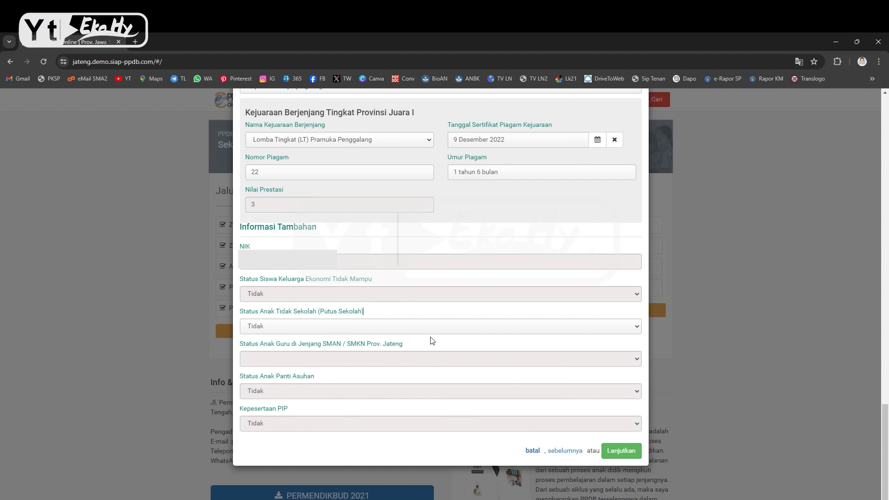
pyautogui.scroll(15, 468, 361)
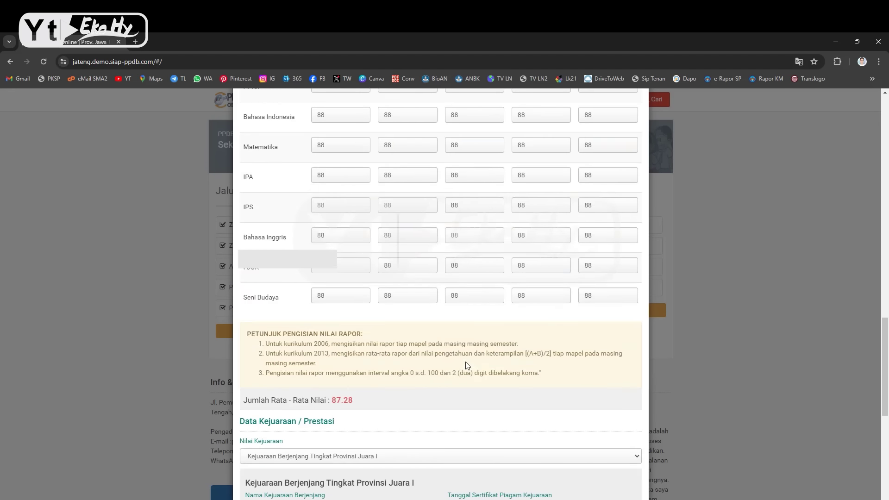
pyautogui.scroll(-15, 466, 366)
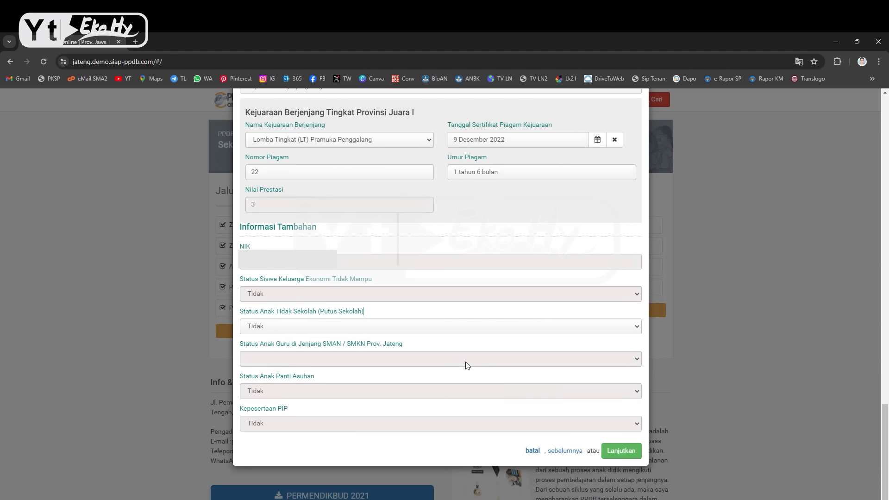
pyautogui.click(618, 453)
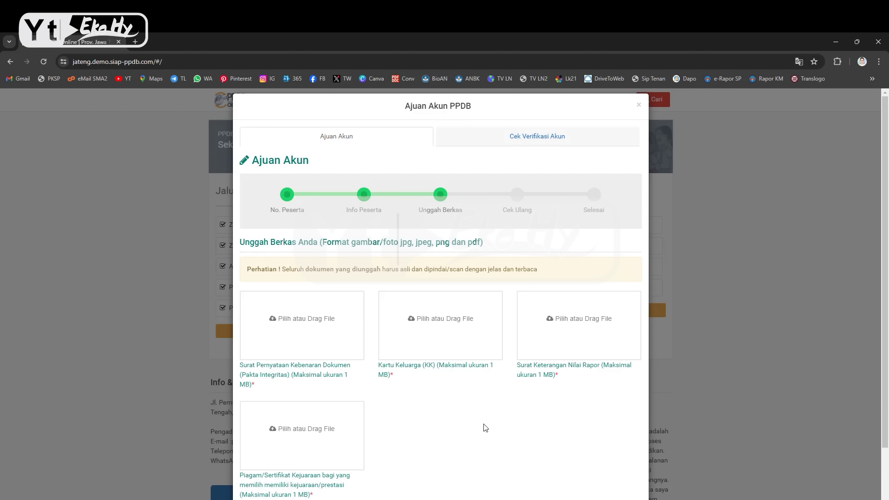
pyautogui.scroll(-2, 491, 421)
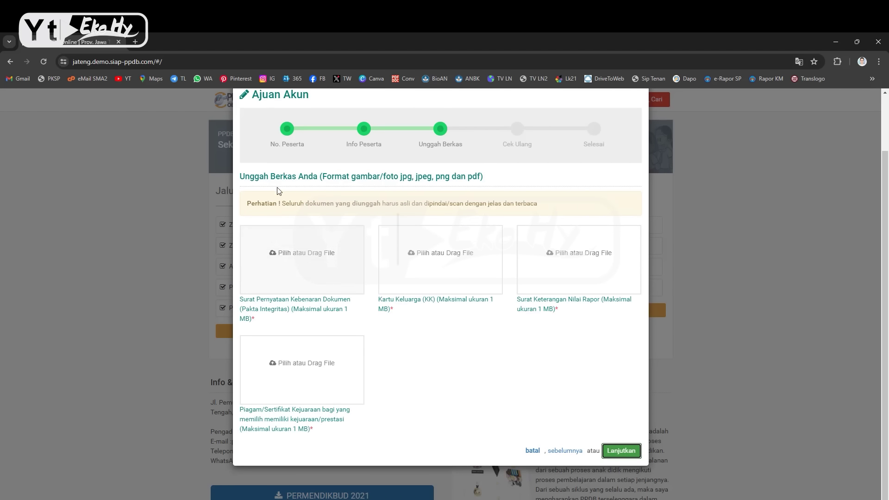
pyautogui.click(241, 179)
pyautogui.moveTo(242, 178); pyautogui.dragTo(486, 183)
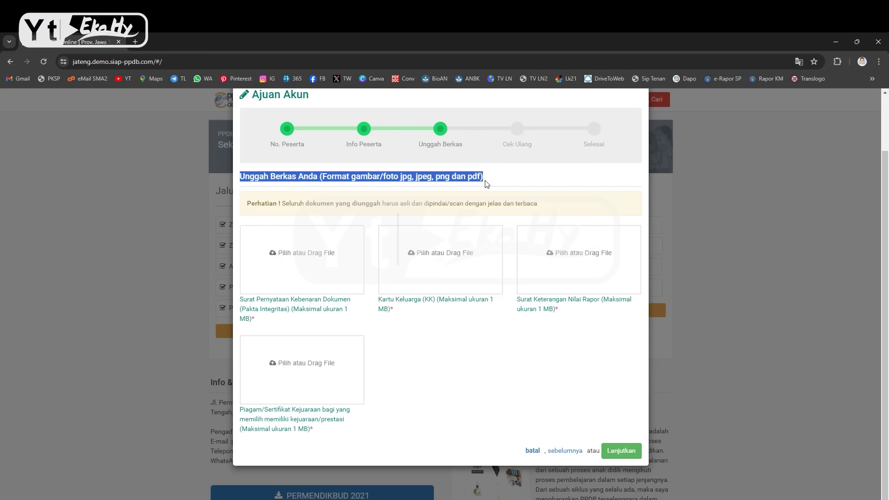
pyautogui.click(405, 365)
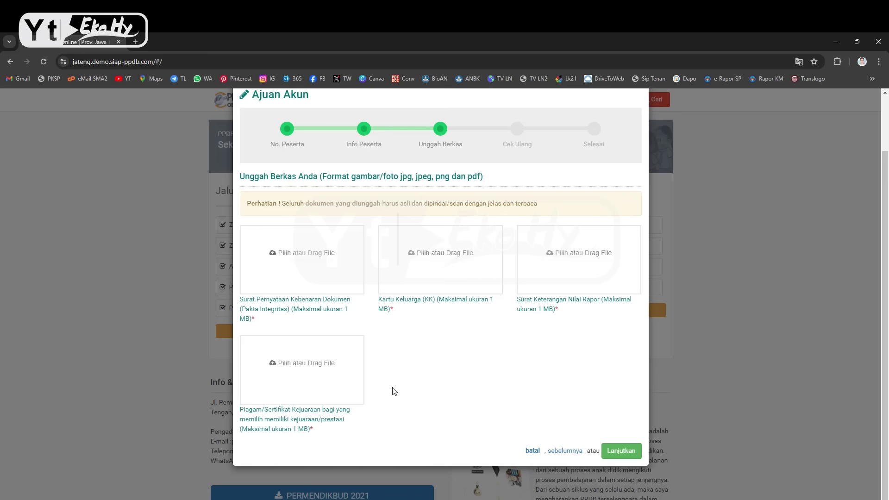
pyautogui.moveTo(239, 411); pyautogui.dragTo(290, 412)
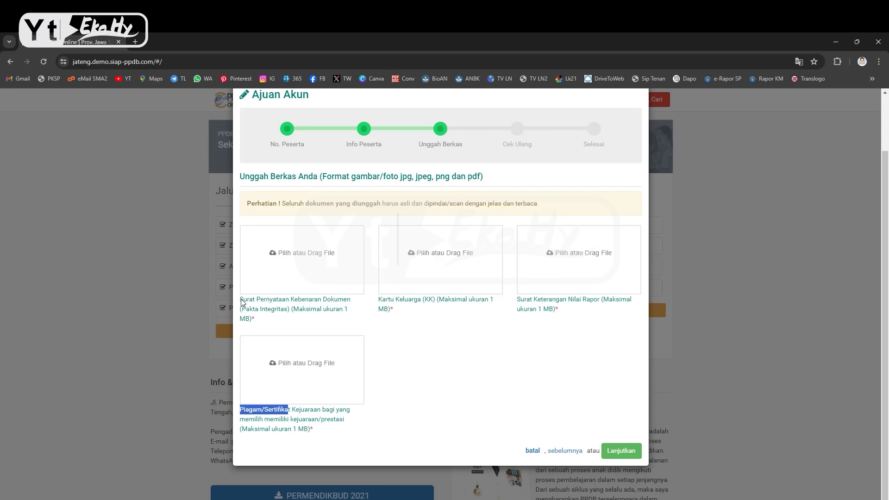
pyautogui.moveTo(241, 299); pyautogui.dragTo(343, 302)
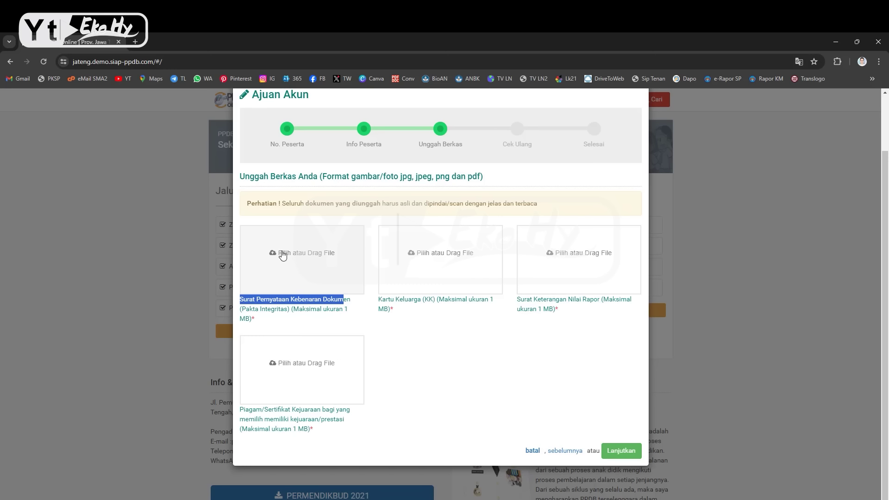
# Step: Attach bg belakang.png as the statement-of-truth document and the Kartu Keluarga document
pyautogui.click(291, 256)
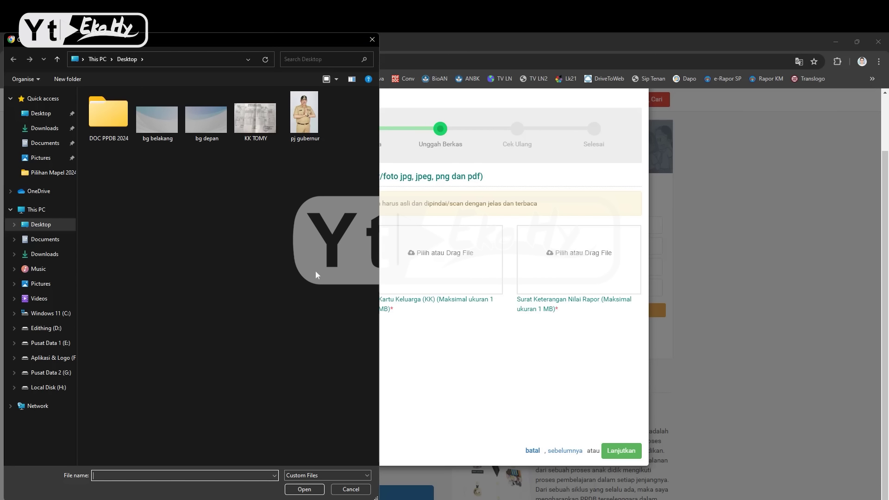
pyautogui.doubleClick(157, 123)
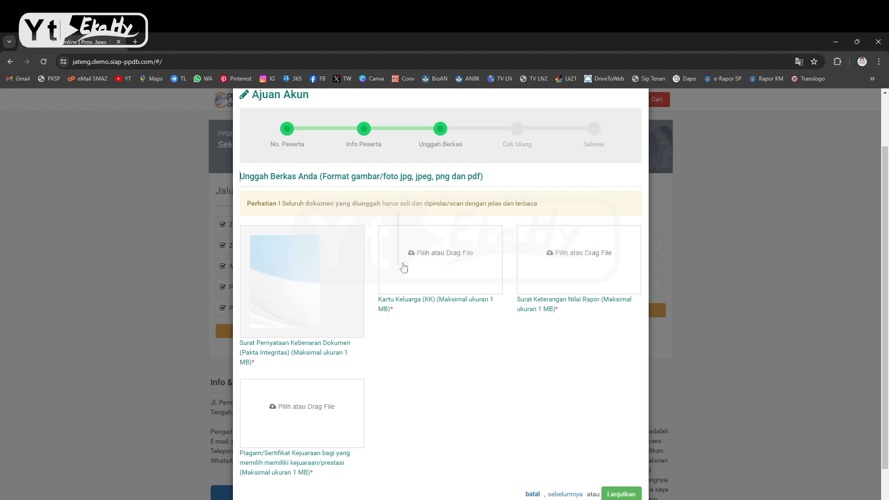
pyautogui.click(438, 257)
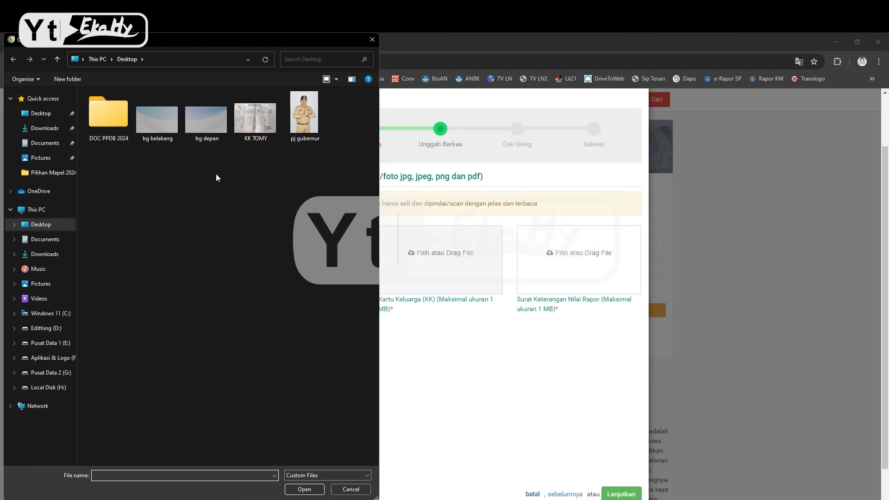
pyautogui.doubleClick(160, 125)
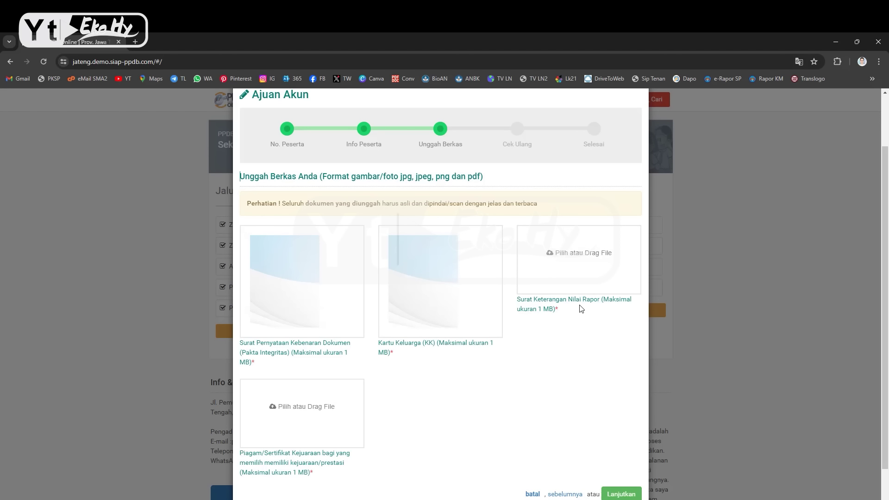
# Step: Attach bg belakang.png as the Nilai Rapor letter and Piagam certificate, then continue to Cek Ulang
pyautogui.click(587, 269)
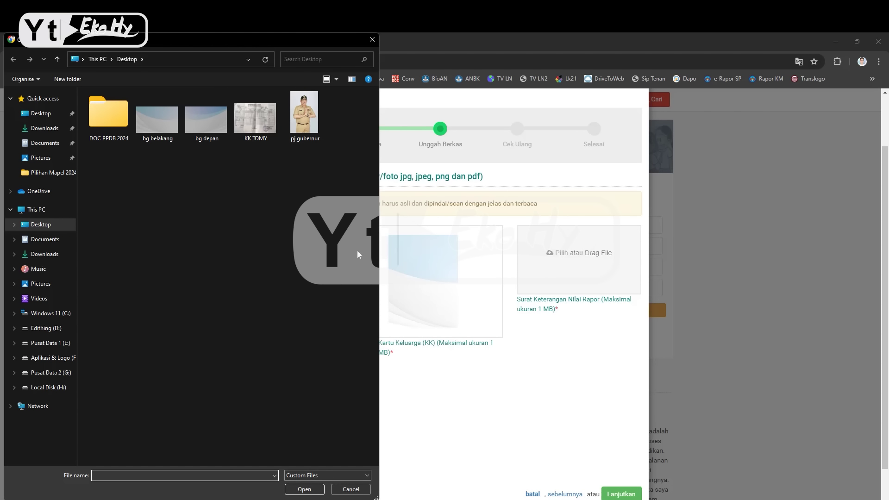
pyautogui.doubleClick(160, 127)
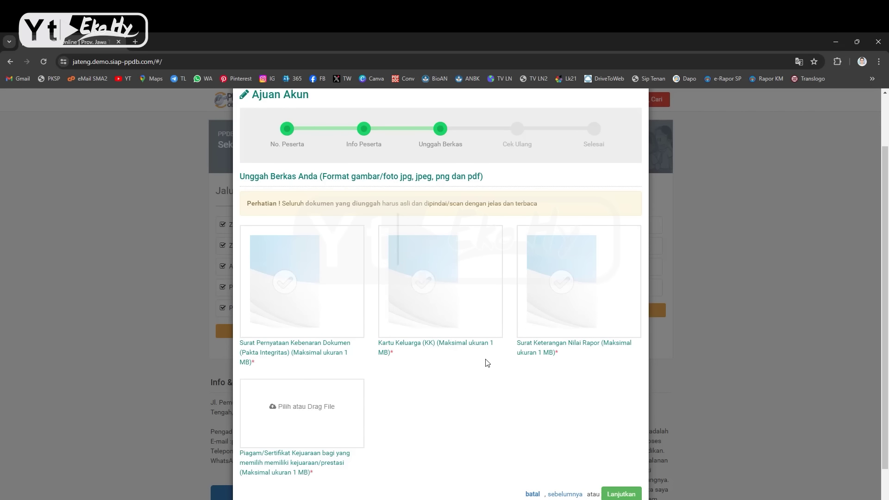
pyautogui.scroll(-1, 487, 363)
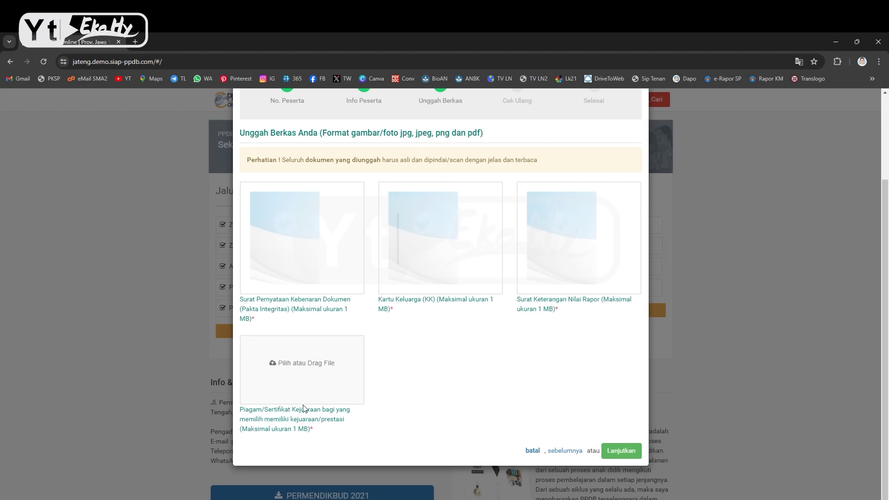
pyautogui.click(306, 382)
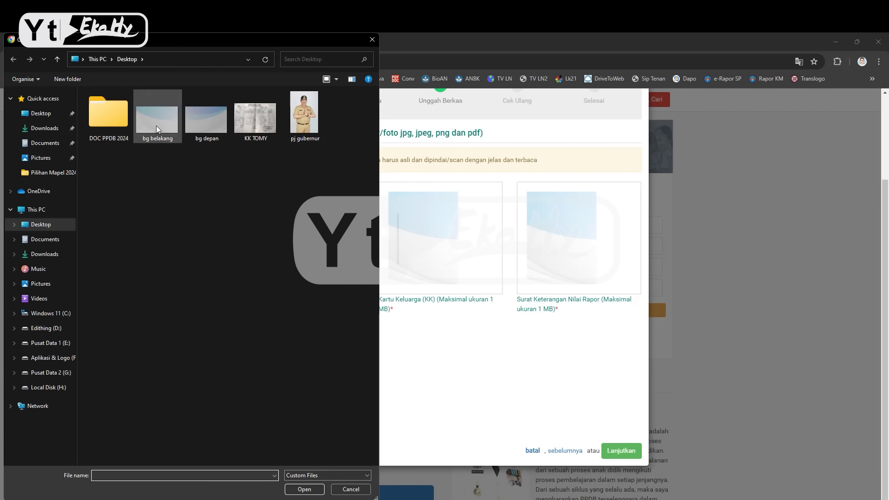
pyautogui.doubleClick(156, 125)
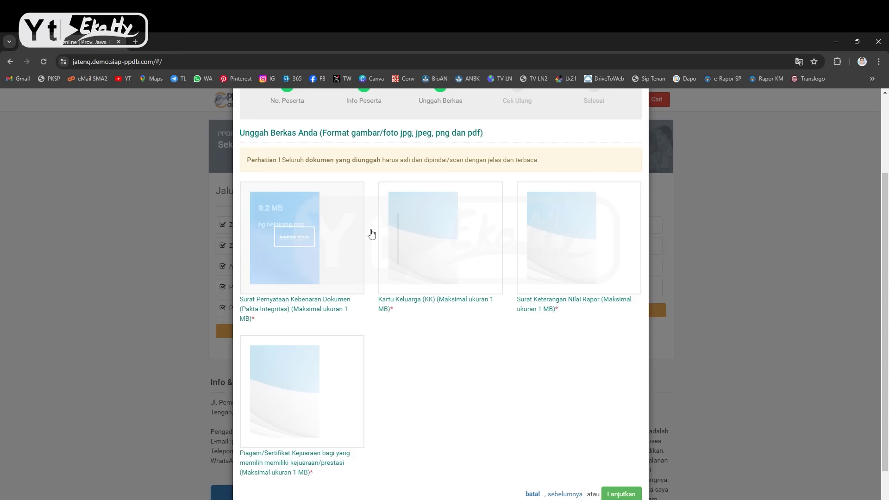
pyautogui.scroll(-1, 528, 356)
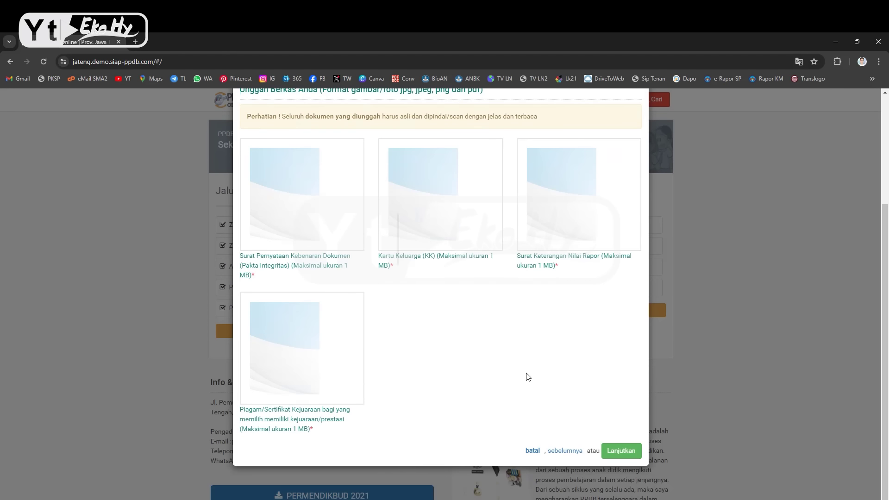
pyautogui.click(623, 451)
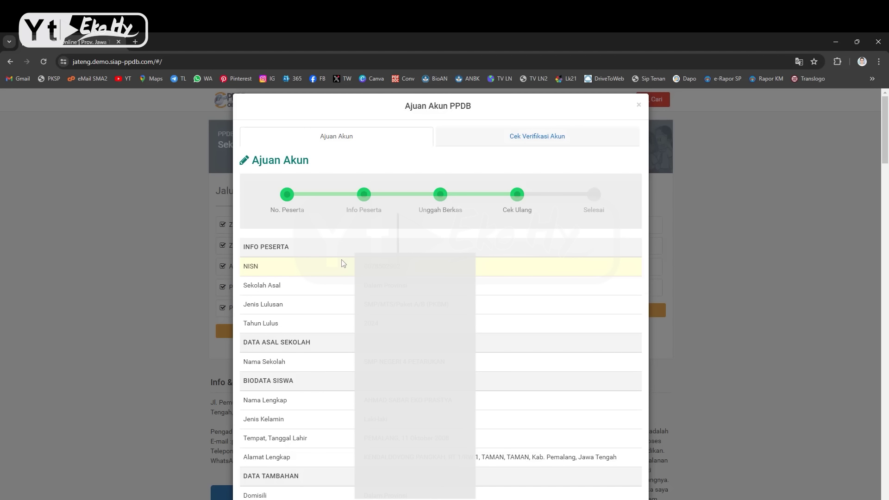
# Step: Scroll the Cek Ulang review down to File Berkas Unggah, showing four bg belakang.png files
pyautogui.scroll(-1, 343, 264)
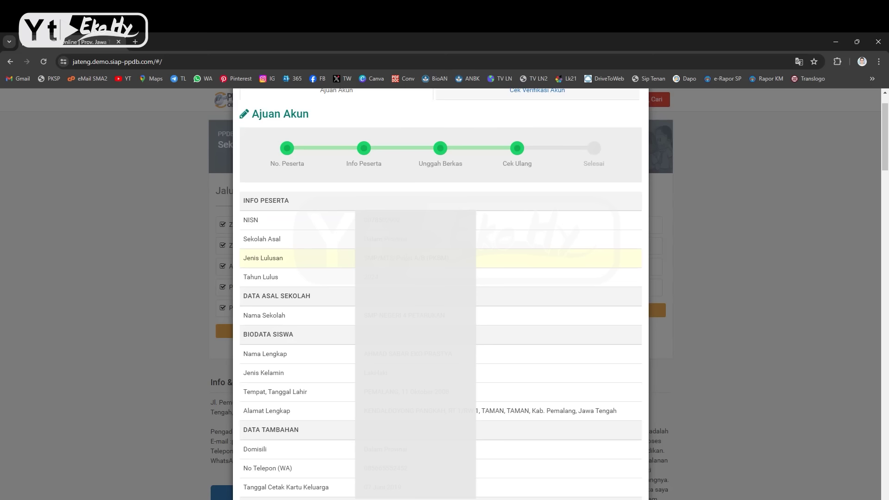
pyautogui.scroll(-1, 440, 296)
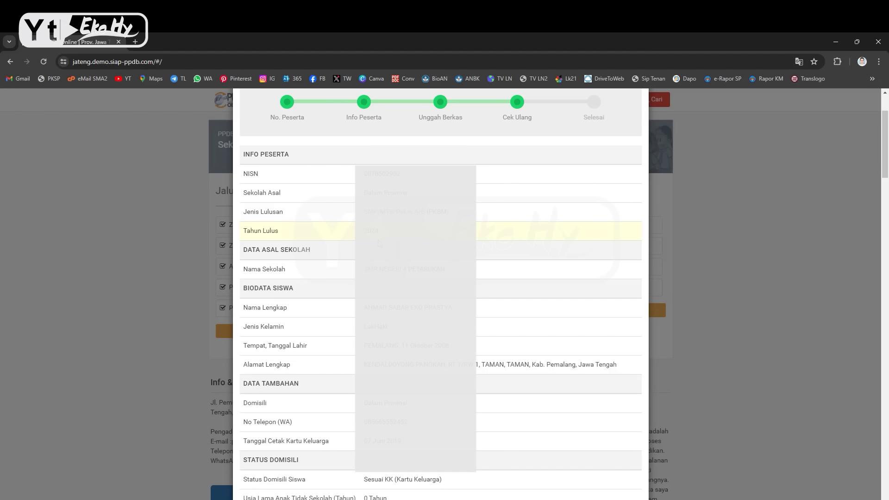
pyautogui.scroll(-2, 408, 283)
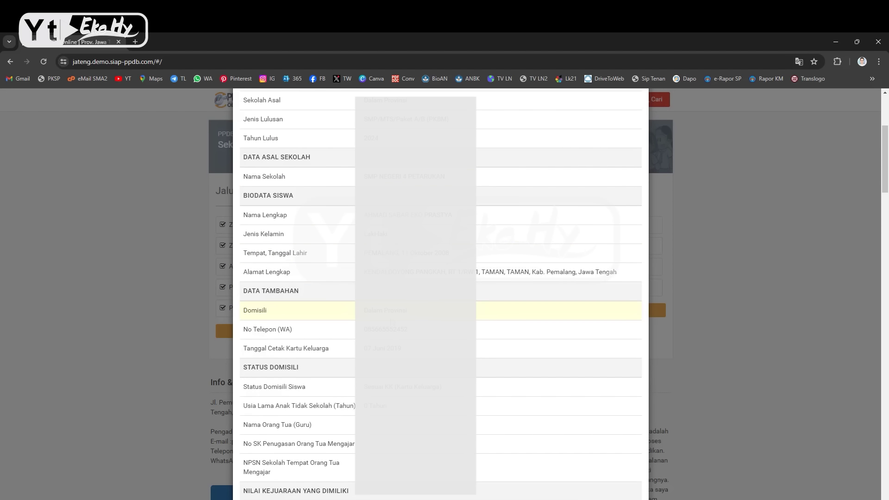
pyautogui.scroll(-1, 392, 323)
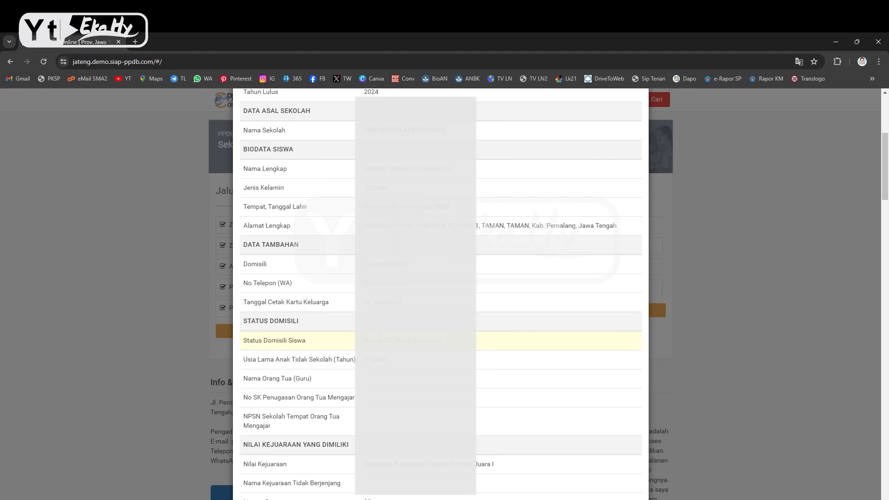
pyautogui.scroll(-2, 392, 361)
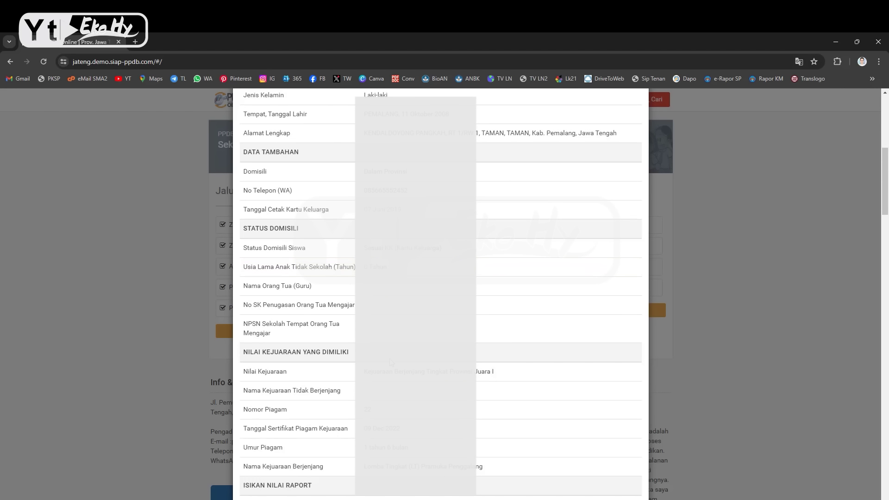
pyautogui.scroll(-3, 390, 362)
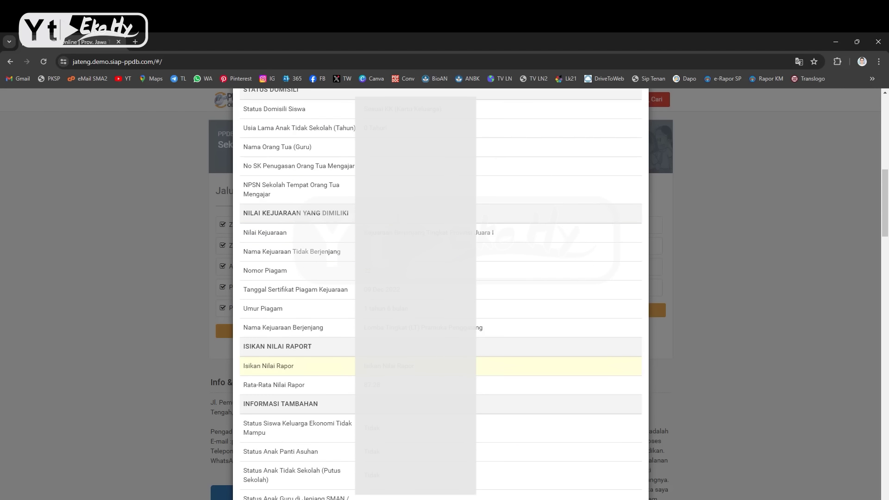
pyautogui.scroll(-4, 392, 377)
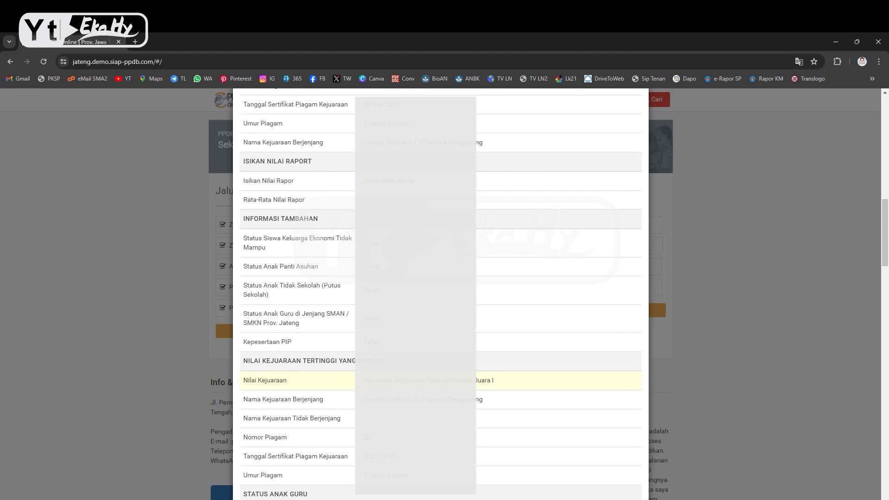
pyautogui.scroll(-9, 423, 395)
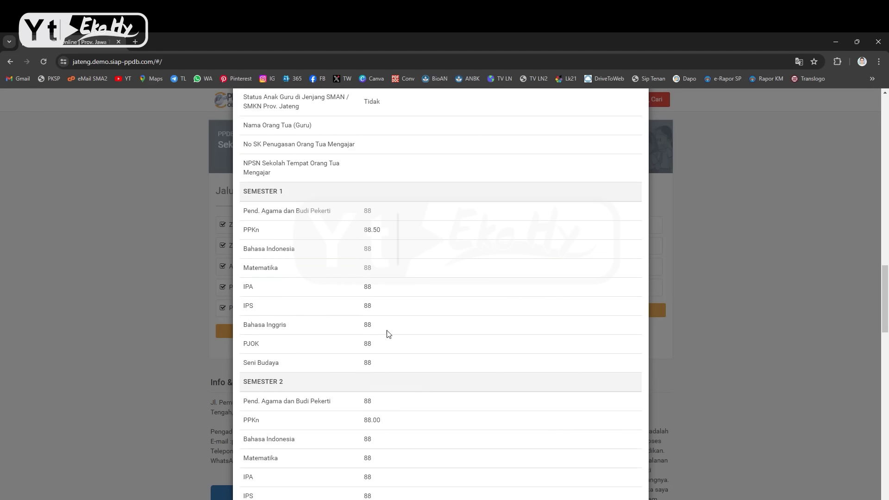
pyautogui.scroll(-16, 399, 365)
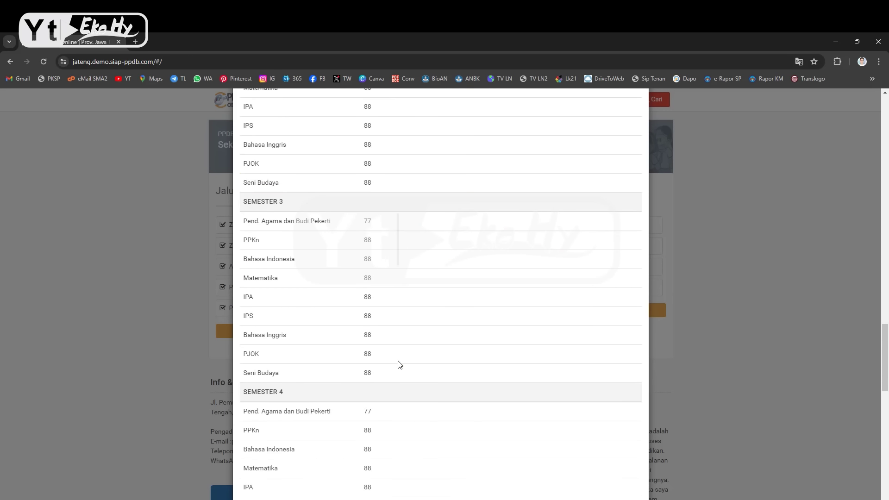
pyautogui.scroll(-4, 400, 364)
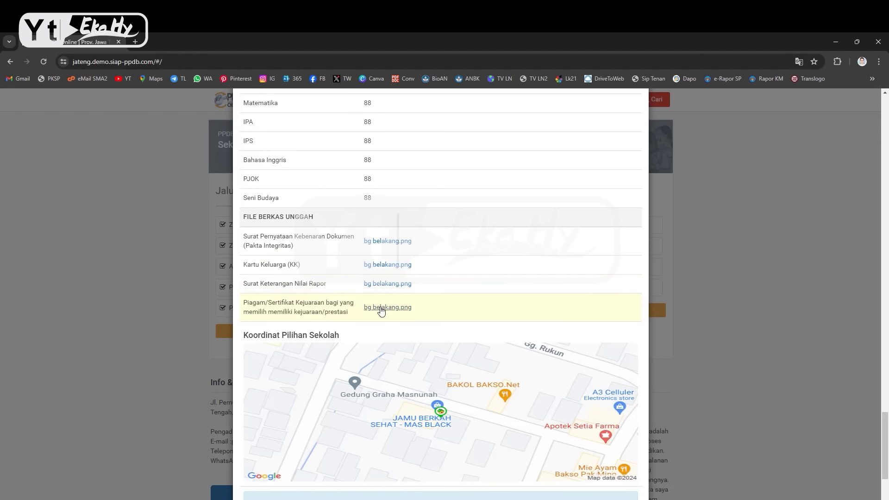
pyautogui.scroll(-2, 437, 331)
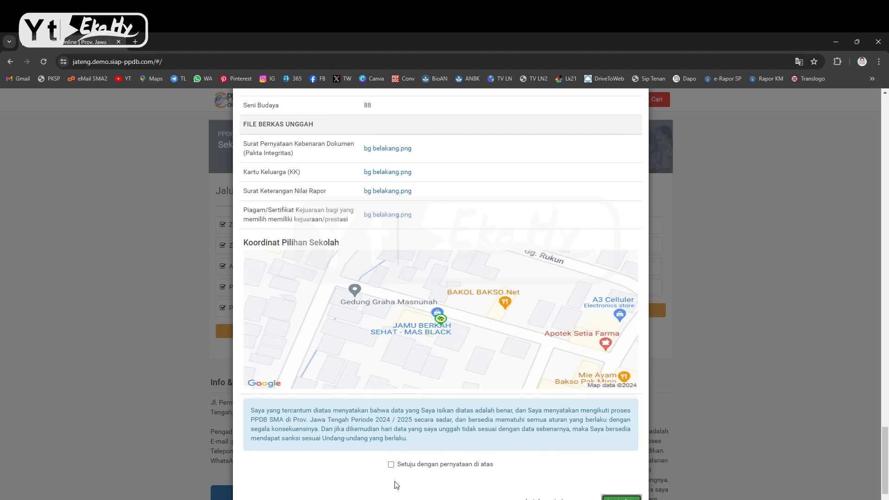
# Step: Tick 'Setuju dengan pernyataan di atas' and submit the account application
pyautogui.click(391, 464)
pyautogui.scroll(-1, 440, 463)
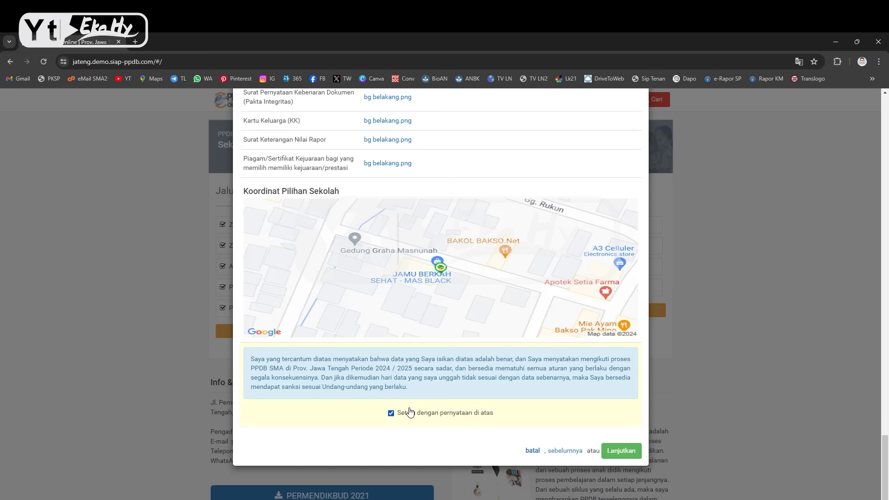
pyautogui.click(627, 456)
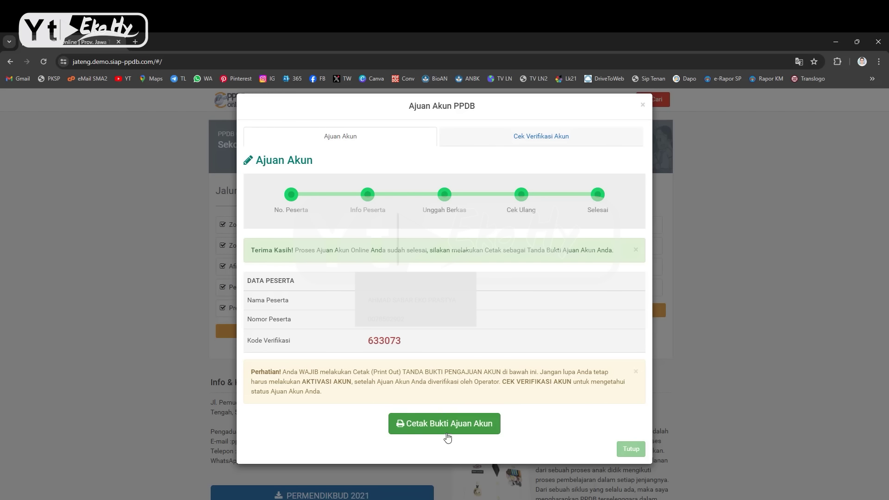
# Step: Open the printable Tanda Bukti Pengajuan Akun receipt from the Selesai confirmation page
pyautogui.click(444, 429)
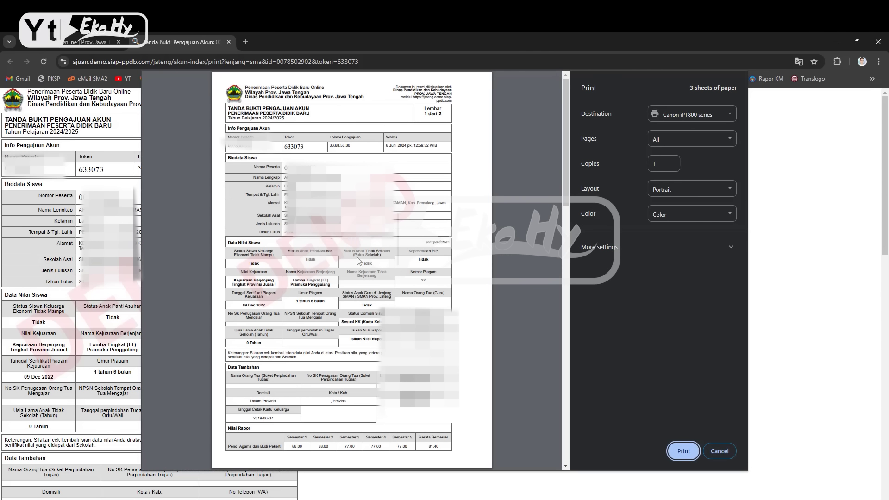
# Step: Select the receipt heading in the print preview and open the print destination list
pyautogui.moveTo(229, 105); pyautogui.dragTo(316, 108)
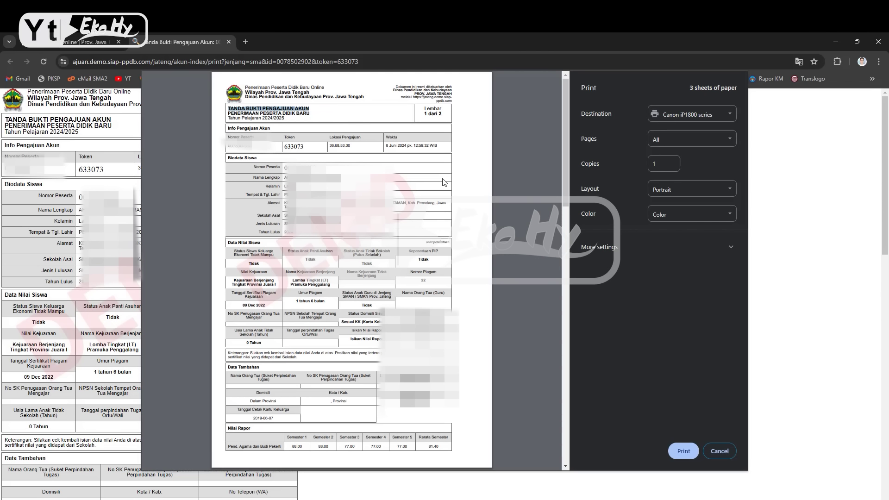
pyautogui.click(678, 116)
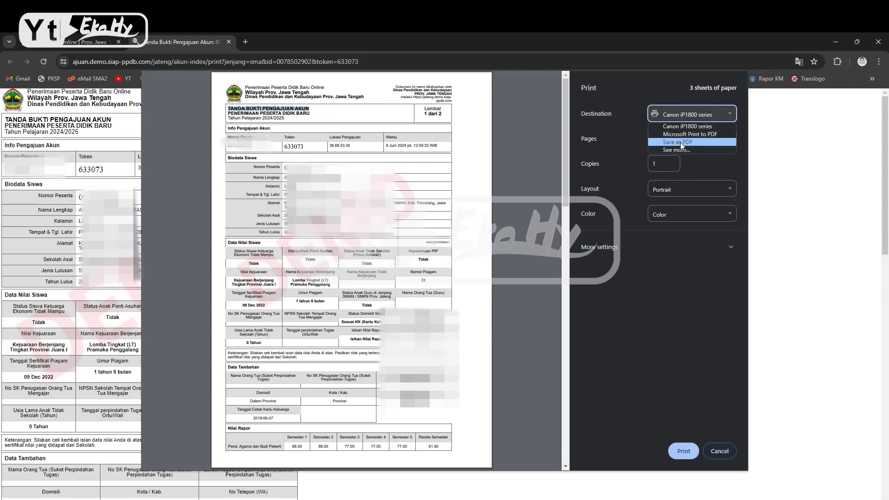
# Step: Save the Tanda Bukti receipt as a PDF on the Desktop using Save as PDF
pyautogui.click(680, 142)
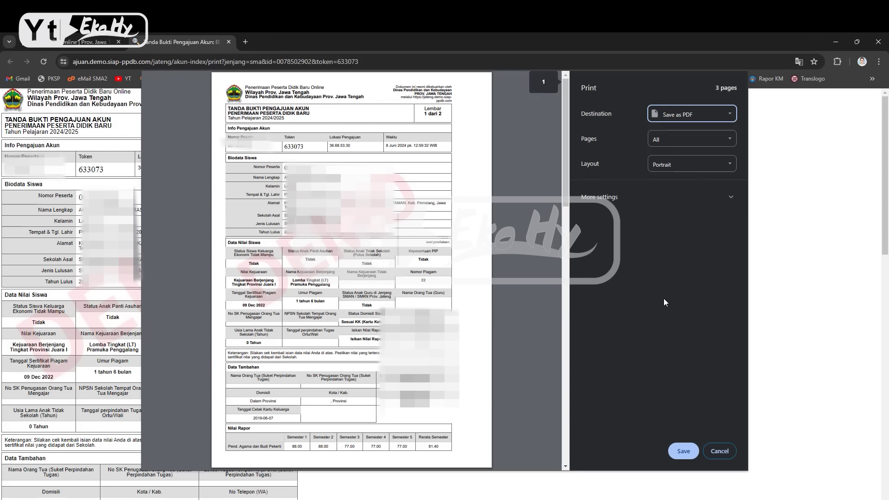
pyautogui.click(684, 451)
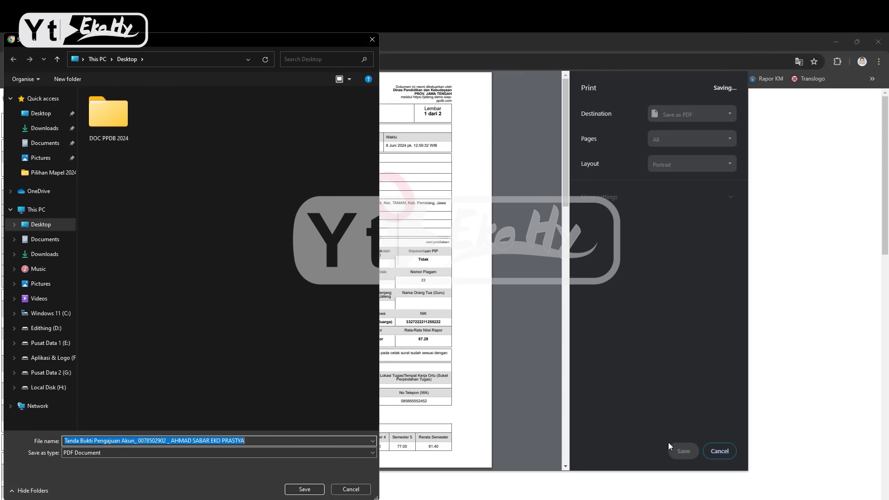
pyautogui.click(62, 116)
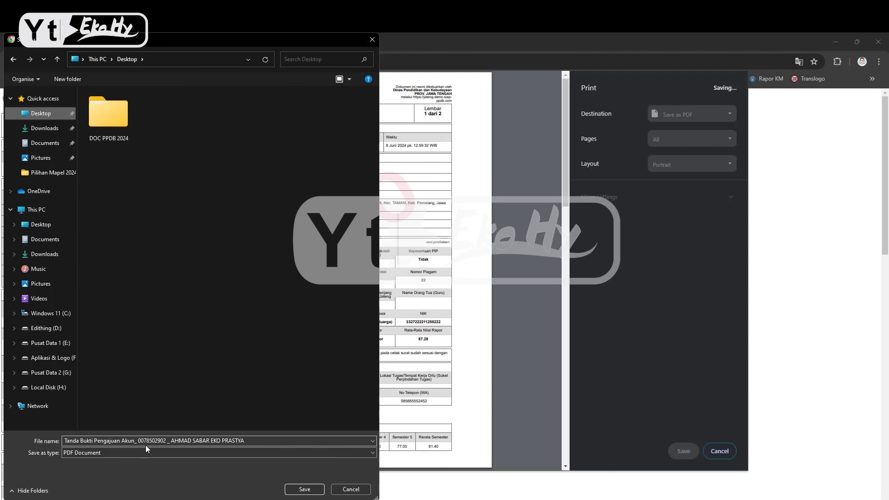
pyautogui.click(317, 493)
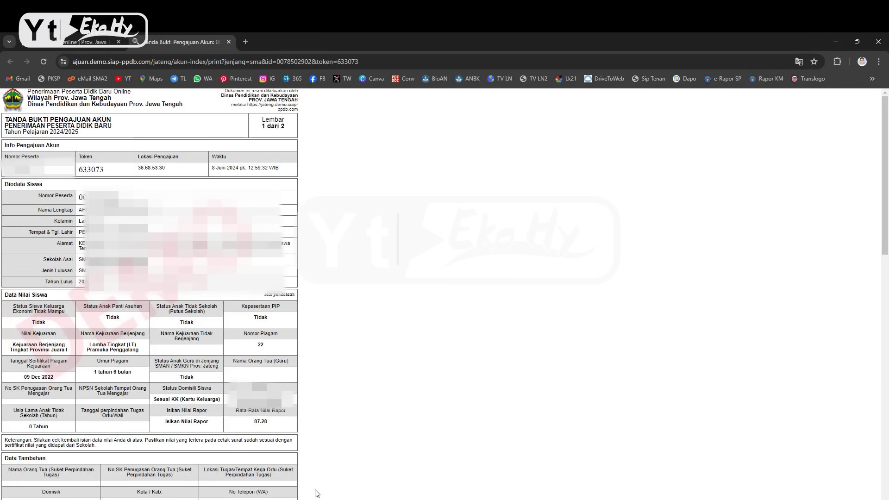